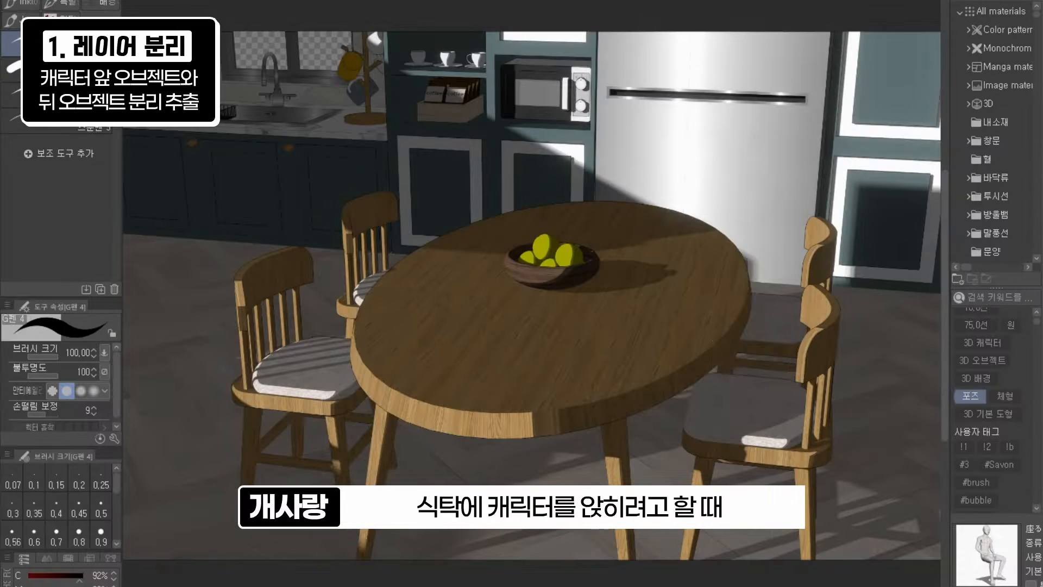
# Seat a 3D pose figure on the chair beside the table and erase its leg where it overlaps the table edge.
pyautogui.moveTo(167, 230); pyautogui.dragTo(169, 232)
pyautogui.moveTo(462, 177); pyautogui.dragTo(432, 240)
pyautogui.moveTo(403, 161); pyautogui.dragTo(720, 201)
pyautogui.press('p')
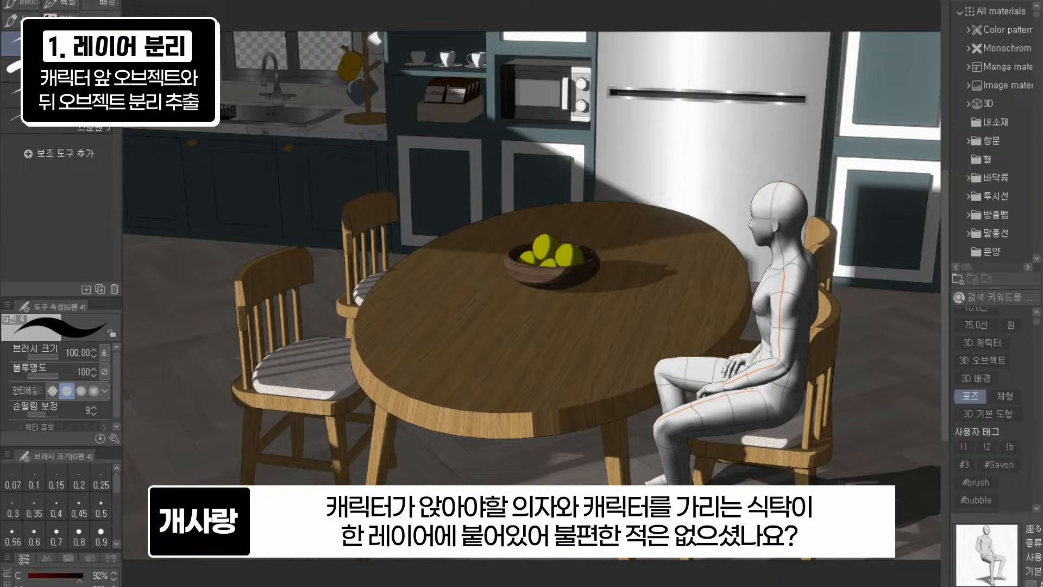
pyautogui.press('e')
pyautogui.moveTo(656, 363)
pyautogui.mouseDown()
pyautogui.moveTo(676, 375)
pyautogui.moveTo(709, 368)
pyautogui.mouseUp()
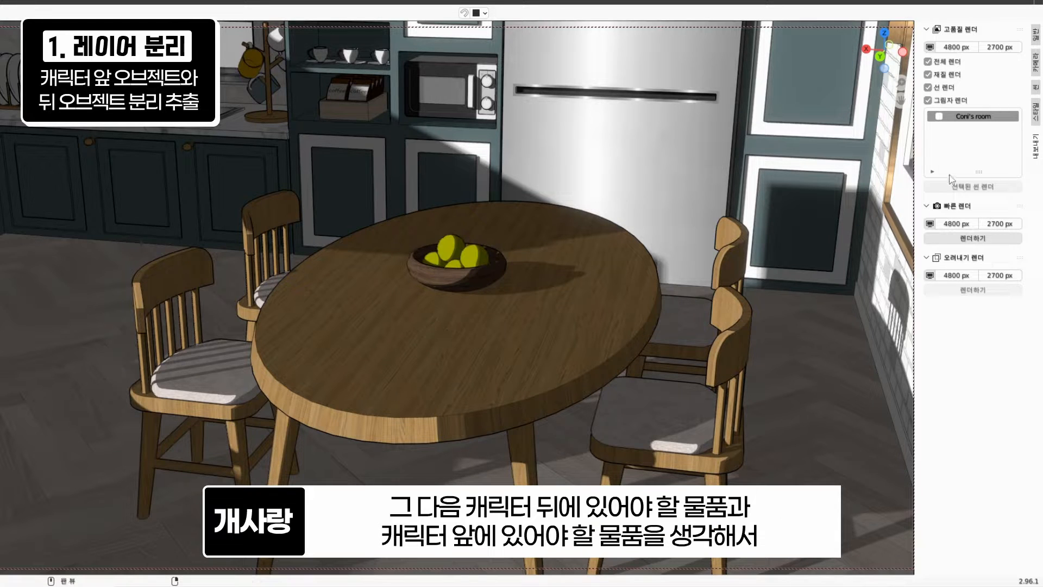
# Switch to ABLER and select the dining table with its legs, the bowl and the fruit together in the scene.
pyautogui.click(1036, 110)
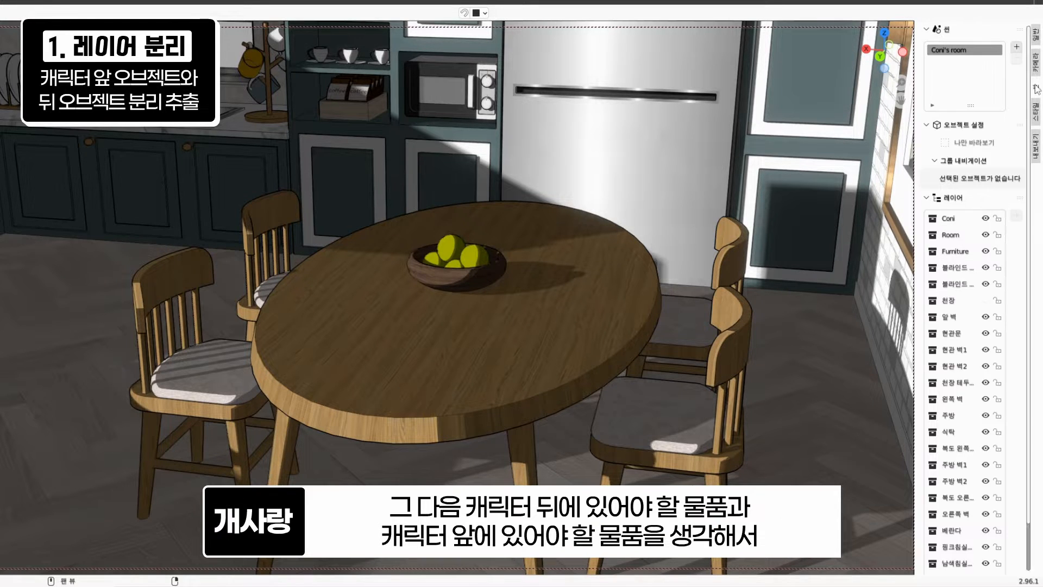
pyautogui.click(454, 357)
pyautogui.keyDown('shift'); pyautogui.click(531, 464); pyautogui.keyUp('shift')
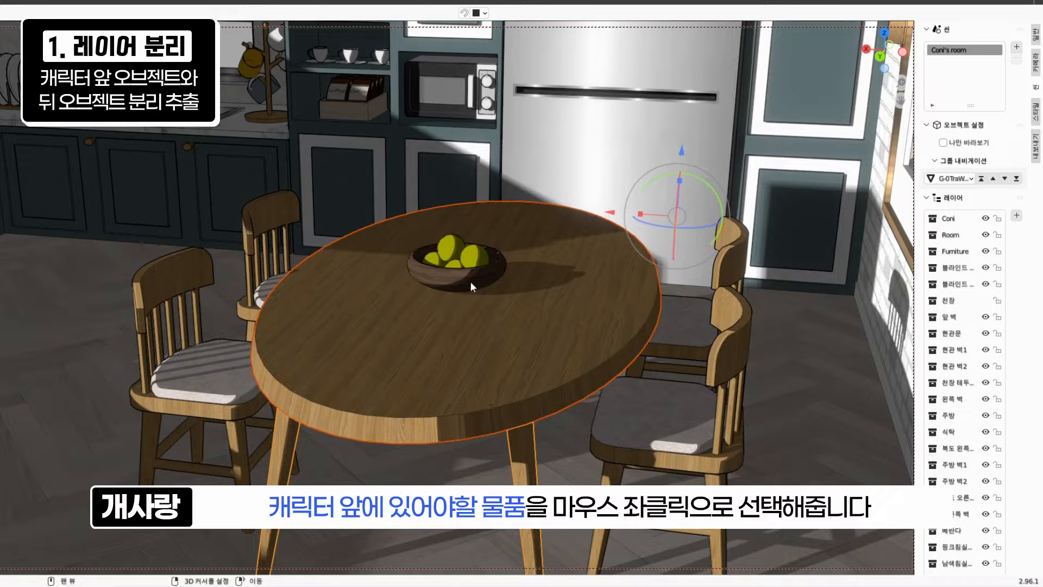
pyautogui.keyDown('shift'); pyautogui.click(442, 282); pyautogui.keyUp('shift')
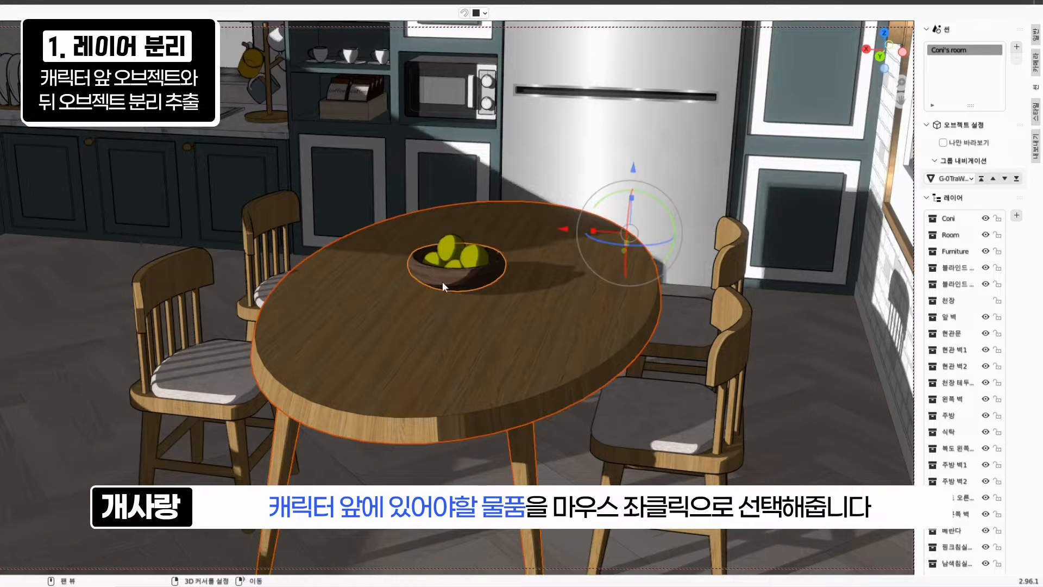
pyautogui.keyDown('shift'); pyautogui.click(452, 253); pyautogui.keyUp('shift')
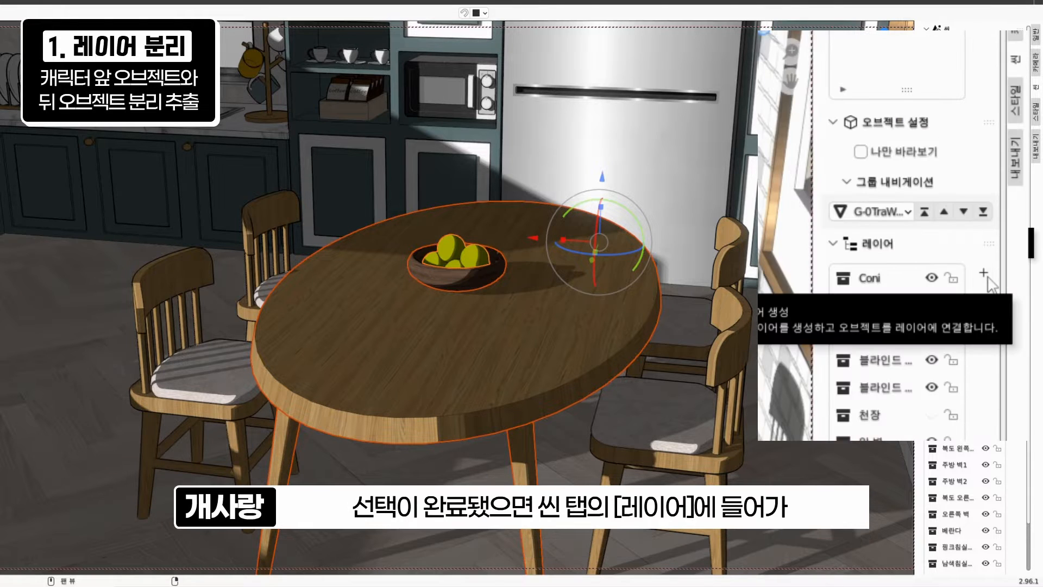
# Create a new layer named 식탁전체 from the selected table, bowl and fruit.
pyautogui.click(985, 274)
pyautogui.click(948, 307)
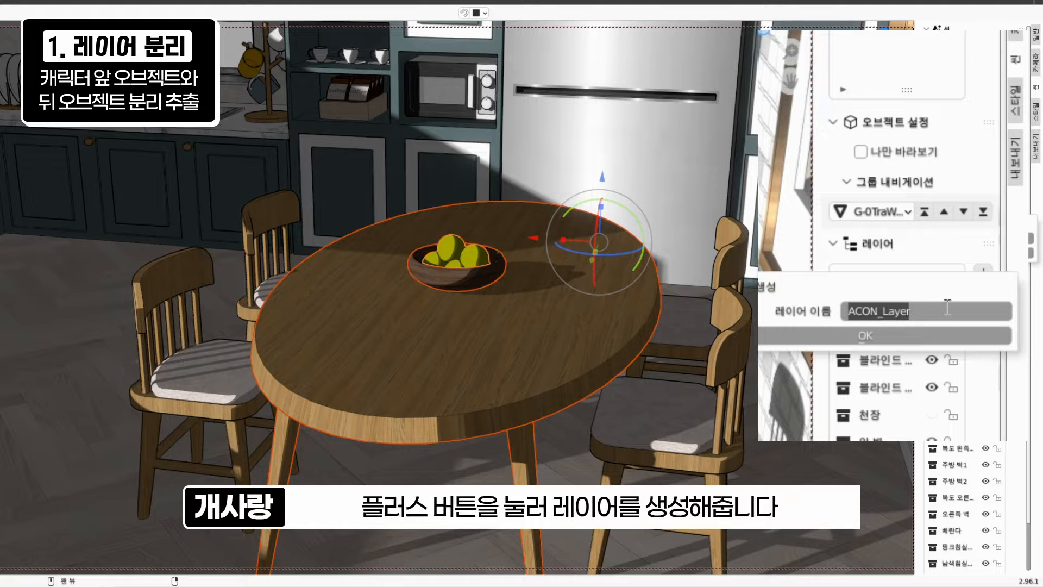
pyautogui.write('ㅅ')
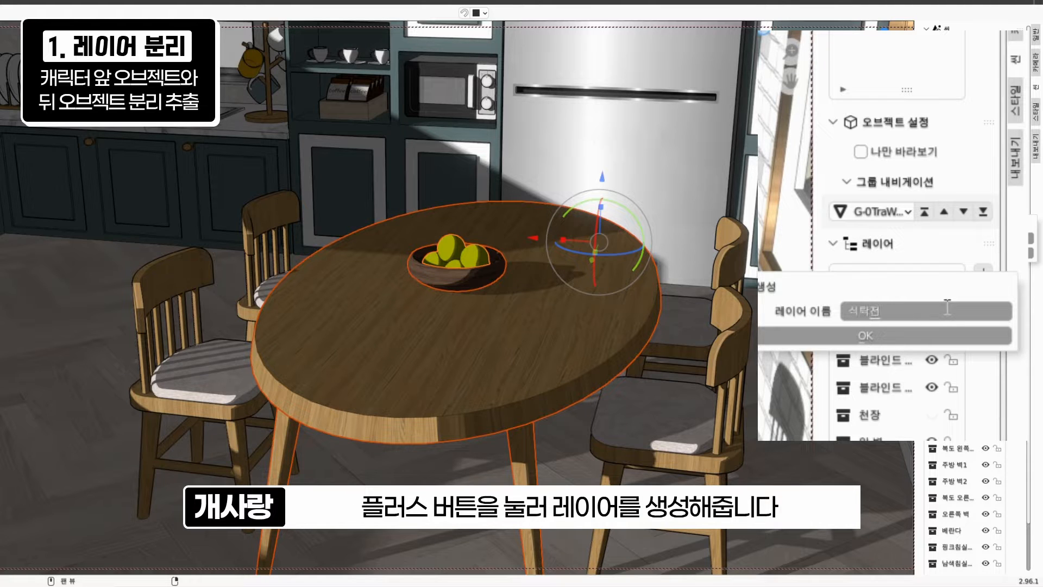
pyautogui.click(919, 337)
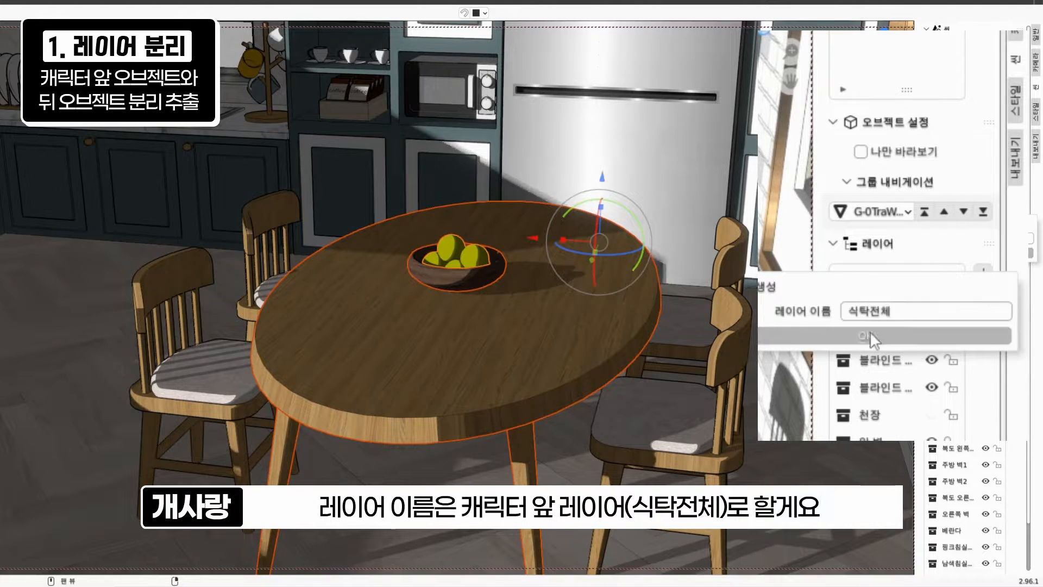
# Hide and show the 식탁전체 layer twice to check which objects it contains.
pyautogui.scroll(-3, 972, 516)
pyautogui.click(985, 560)
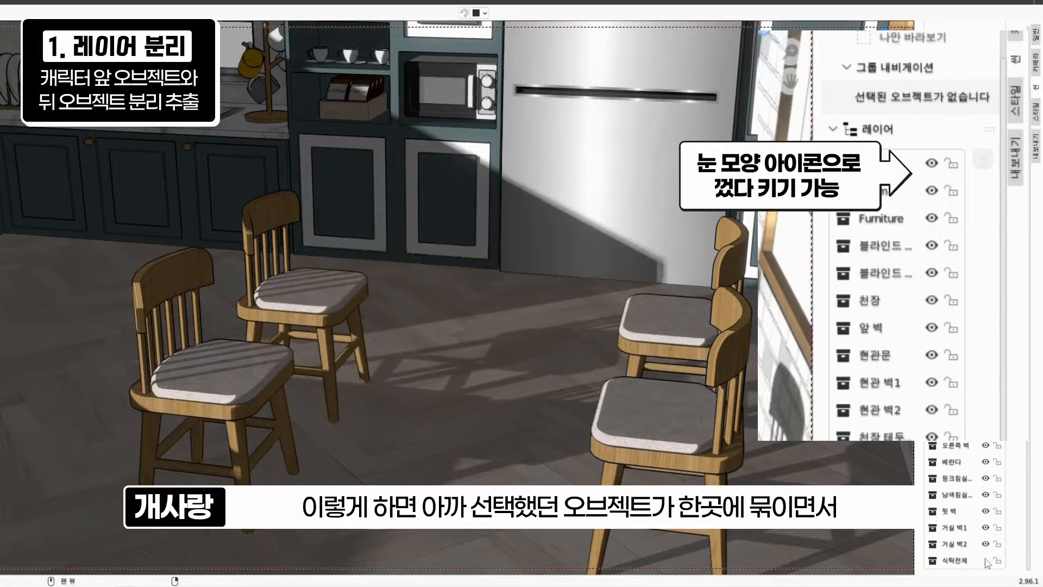
pyautogui.click(985, 560)
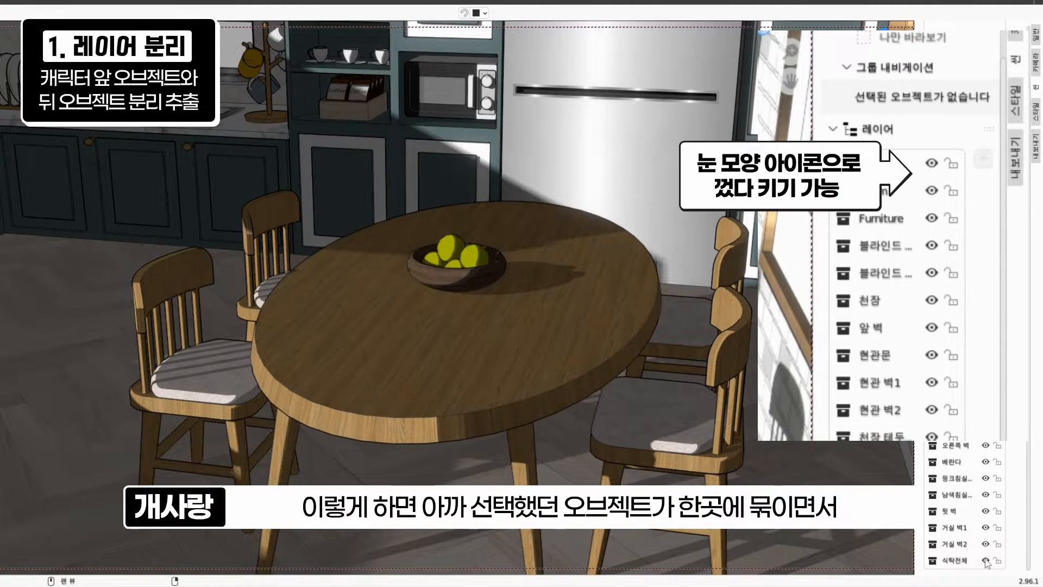
pyautogui.click(986, 560)
pyautogui.click(986, 560)
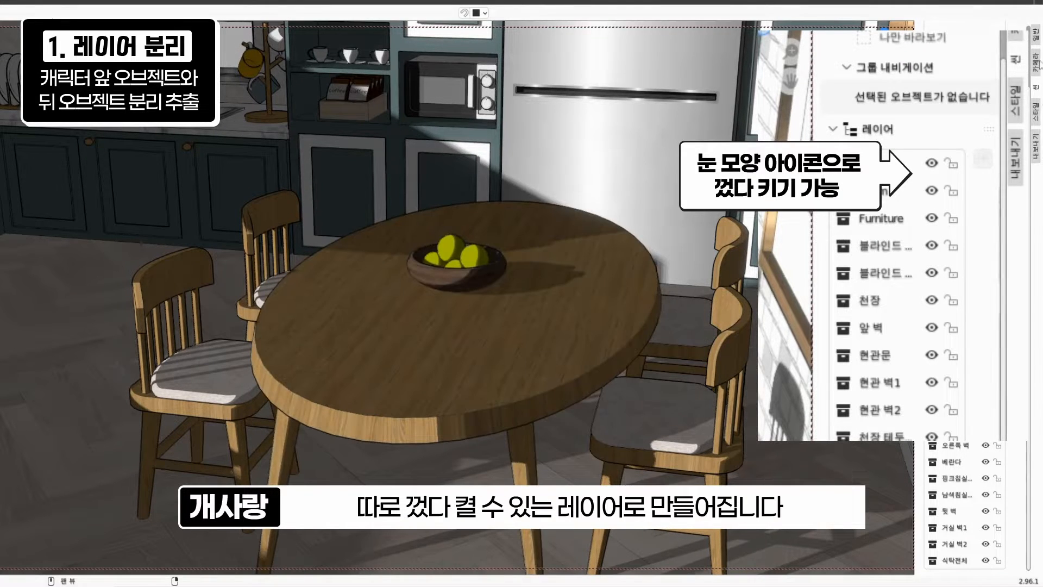
# Hide the 식탁전체 layer and export the background without the table as a quick render.
pyautogui.click(985, 560)
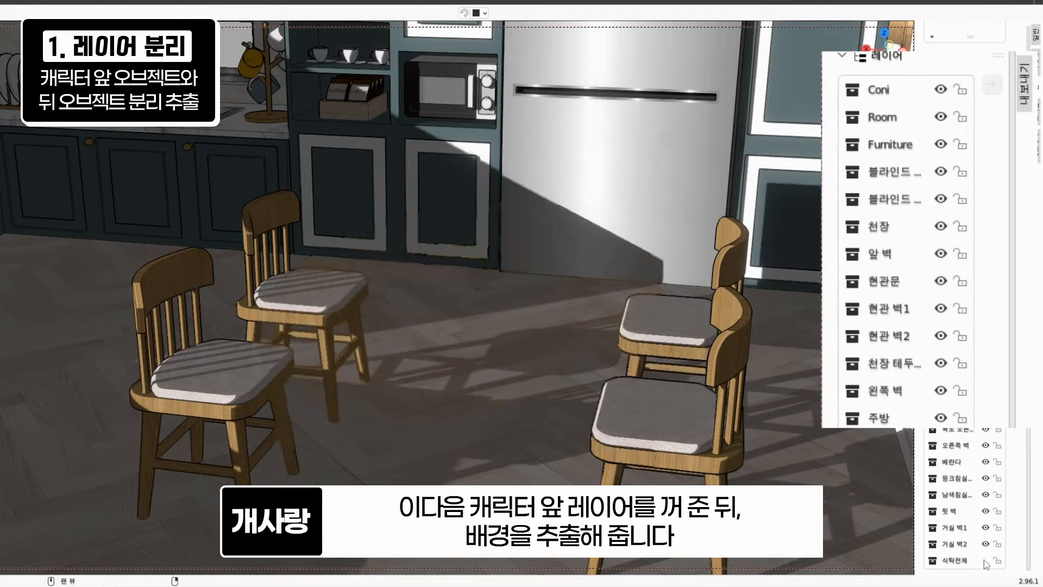
pyautogui.click(1038, 142)
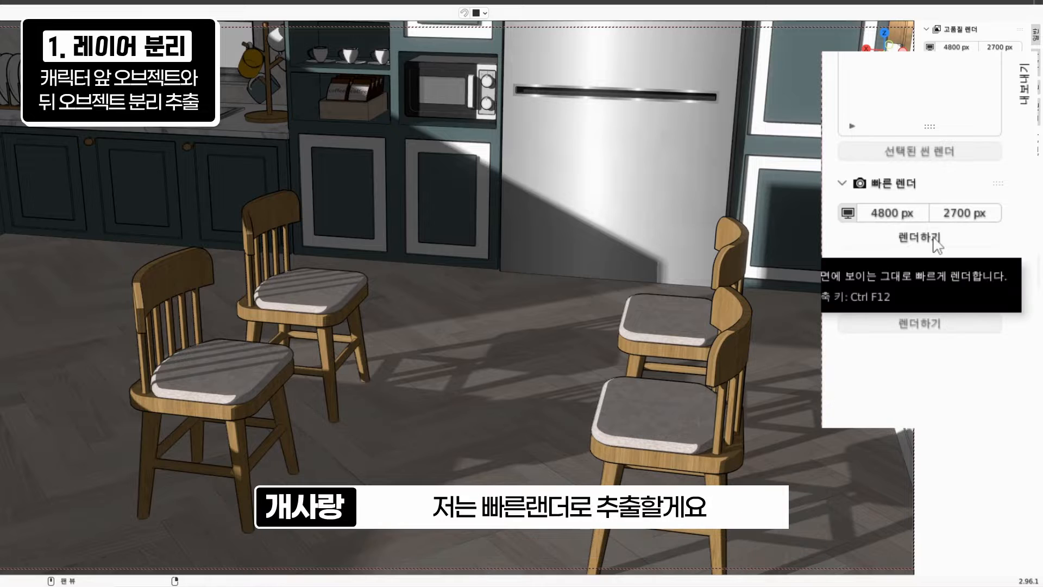
pyautogui.click(966, 241)
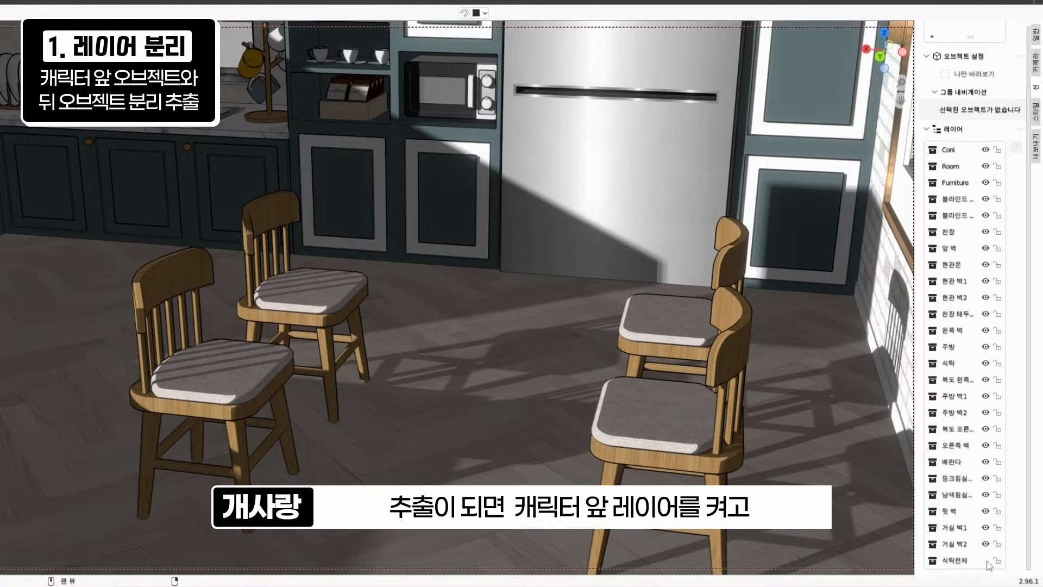
# Show the 식탁전체 layer, reselect the table, bowl and fruit, and open the export settings.
pyautogui.click(986, 561)
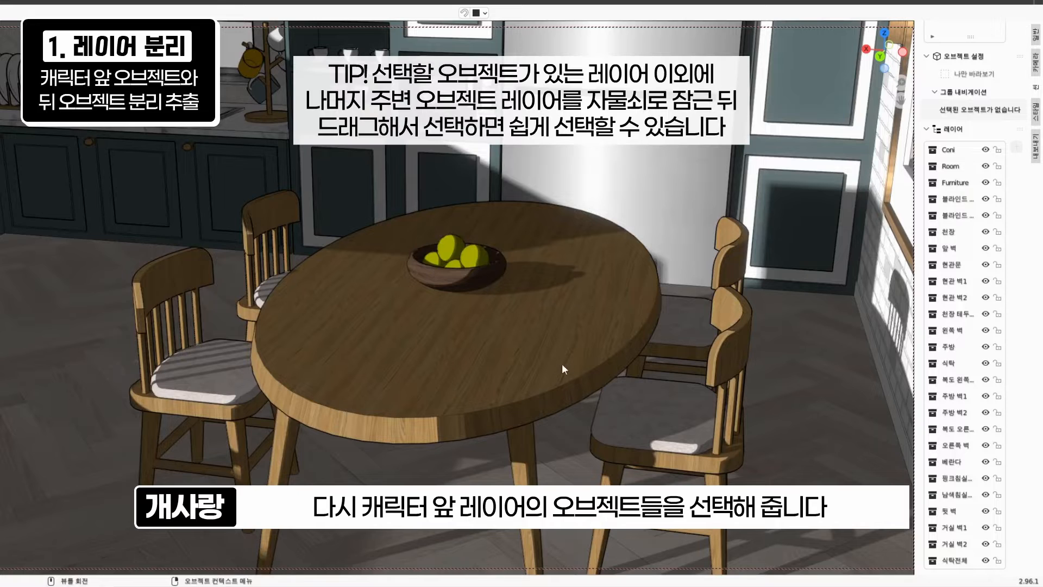
pyautogui.click(490, 310)
pyautogui.keyDown('shift'); pyautogui.click(467, 282); pyautogui.keyUp('shift')
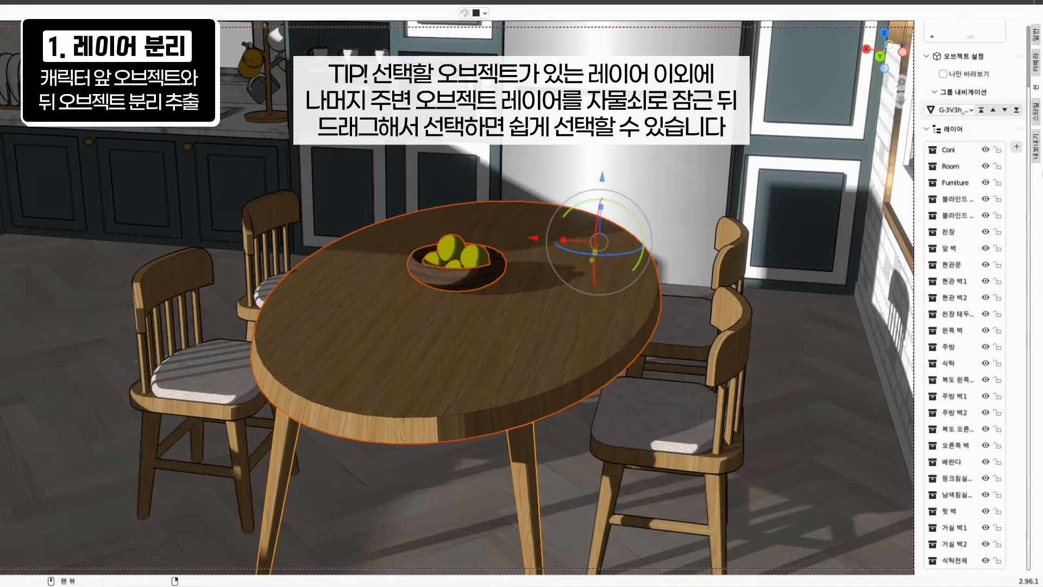
pyautogui.click(1034, 160)
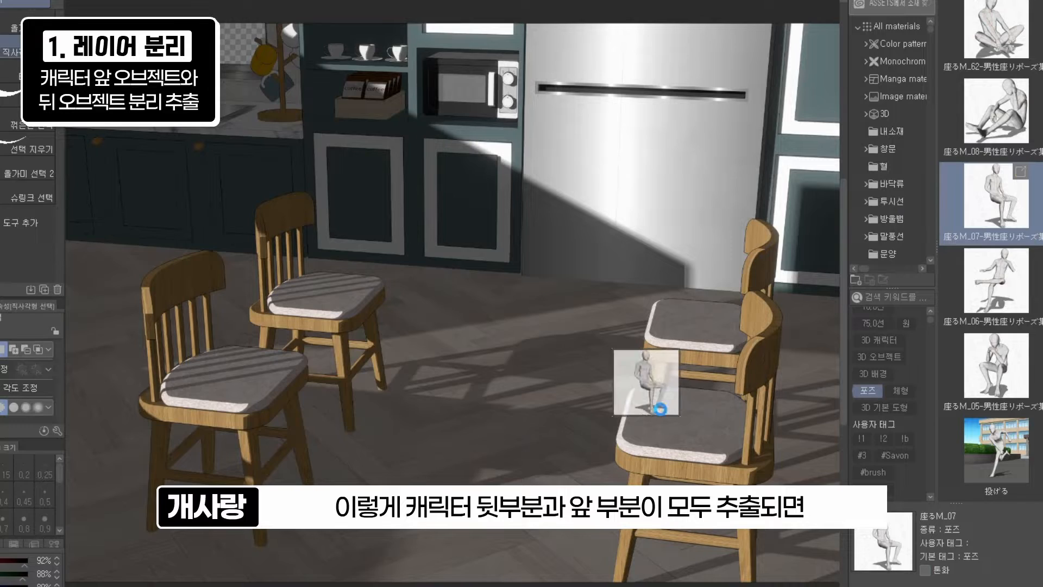
# In Clip Studio Paint, add the seated pose 座るM_07 to the kitchen background and draw a rectangular selection around the cut-out table.
pyautogui.moveTo(668, 375); pyautogui.dragTo(419, 304)
pyautogui.moveTo(344, 174); pyautogui.dragTo(592, 208)
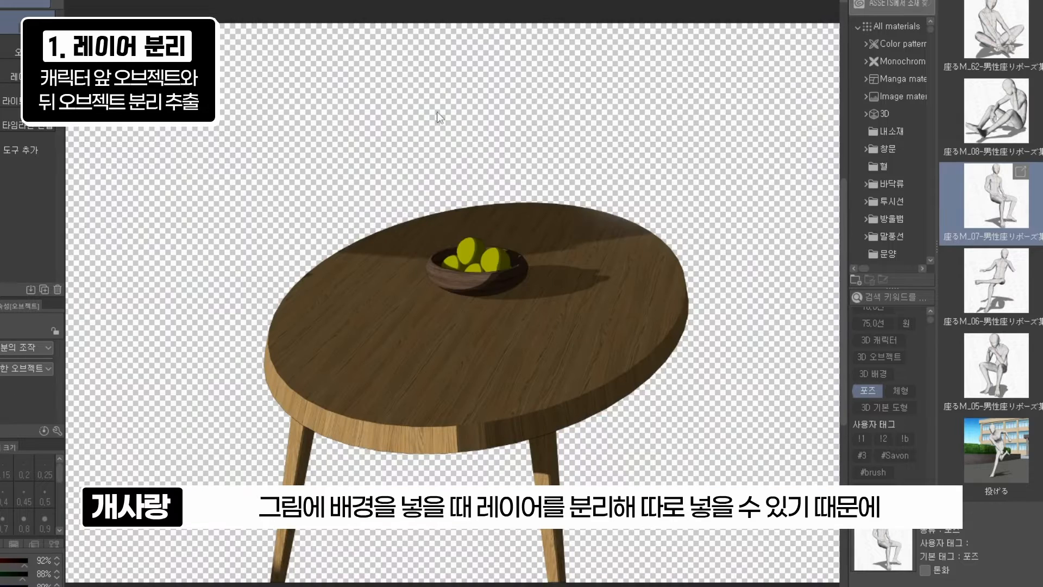
pyautogui.press('m')
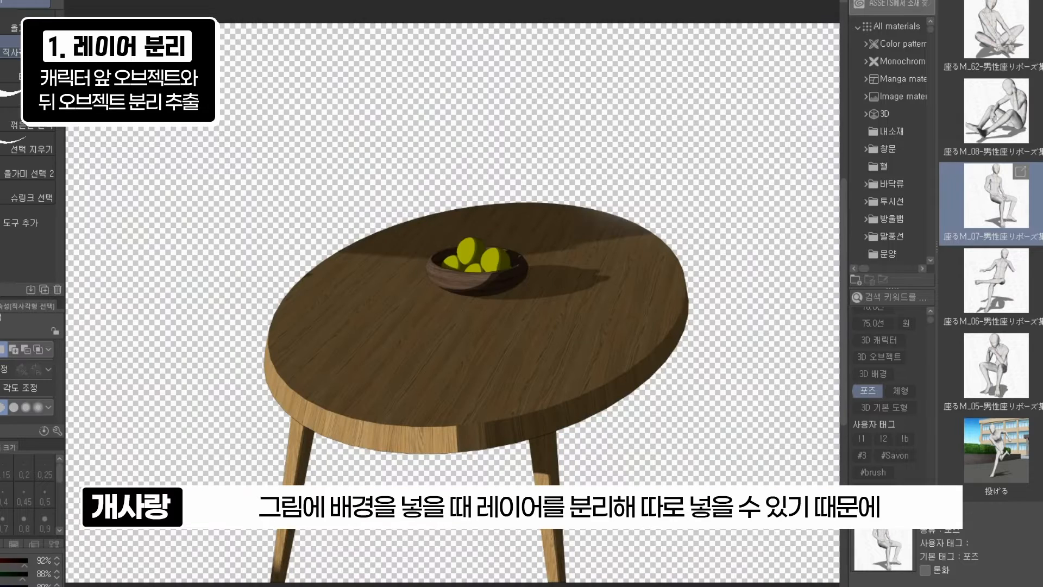
pyautogui.moveTo(120, 83); pyautogui.dragTo(760, 485)
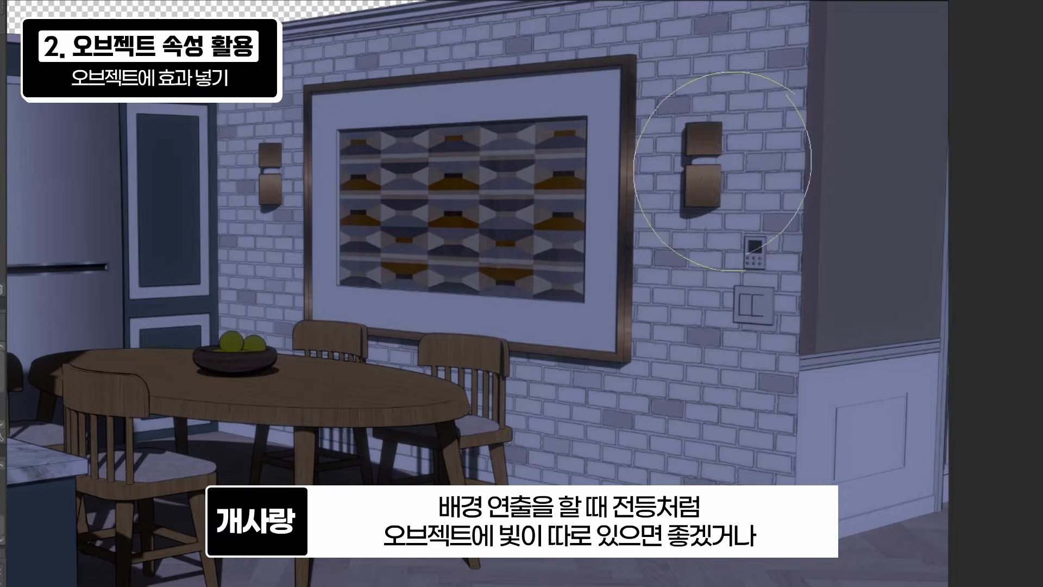
# Paint bright warm glows over the two wall lamps and the surrounding brick wall with a large soft brush.
pyautogui.click(272, 191)
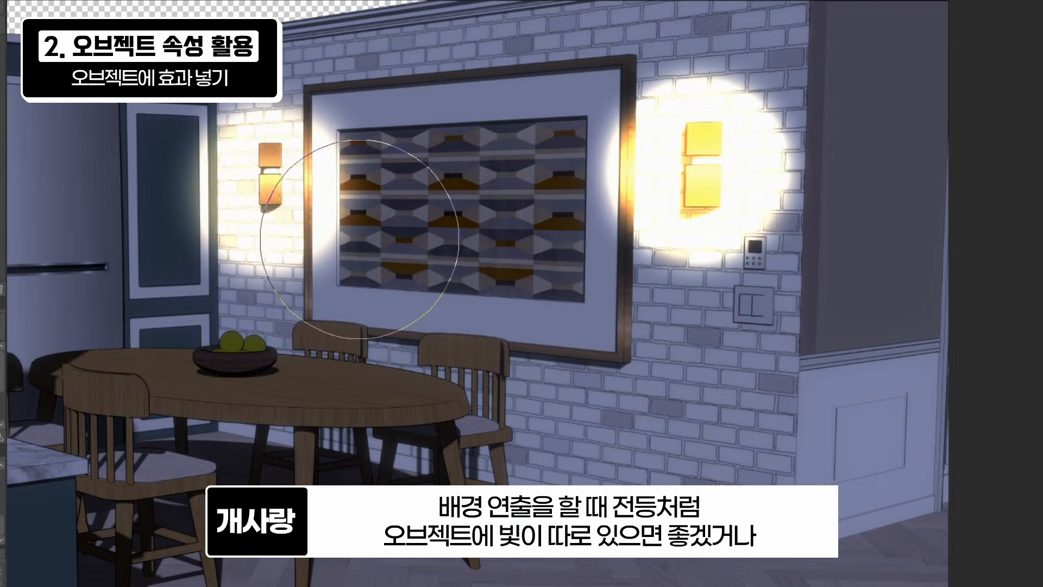
pyautogui.moveTo(714, 193)
pyautogui.mouseDown()
pyautogui.moveTo(747, 153)
pyautogui.moveTo(725, 98)
pyautogui.mouseUp()
pyautogui.moveTo(275, 190)
pyautogui.mouseDown()
pyautogui.moveTo(311, 200)
pyautogui.moveTo(210, 318)
pyautogui.mouseUp()
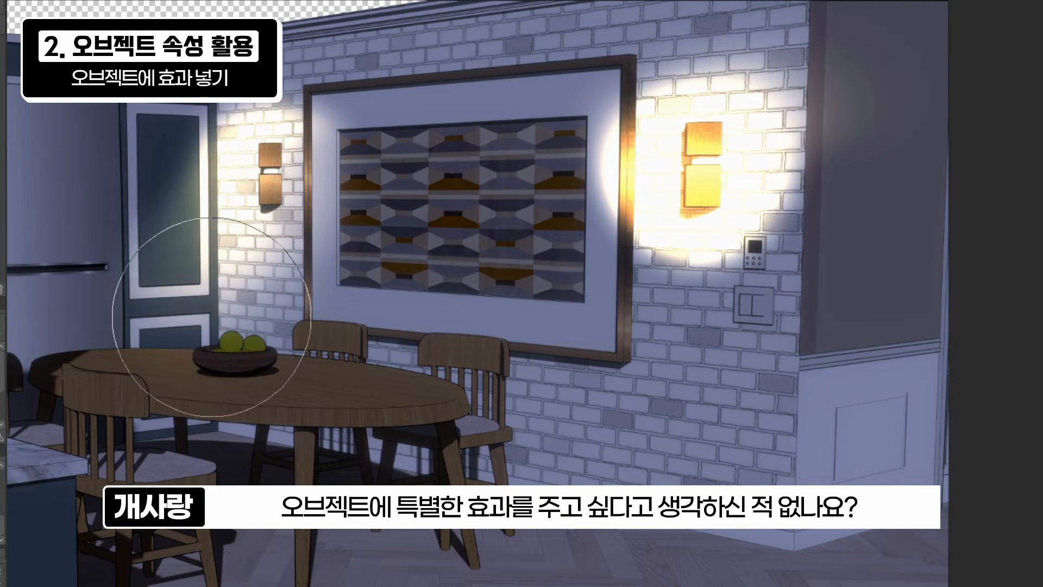
pyautogui.moveTo(717, 232)
pyautogui.mouseDown()
pyautogui.moveTo(584, 270)
pyautogui.moveTo(638, 140)
pyautogui.moveTo(706, 111)
pyautogui.mouseUp()
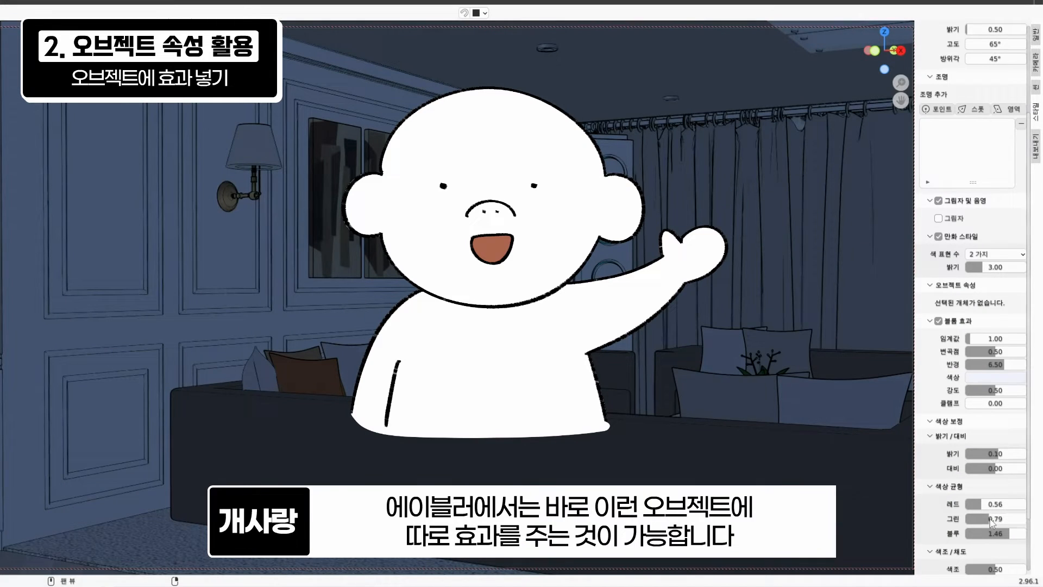
# In ABLER, darken the living room scene by setting the exposure to -1.51.
pyautogui.scroll(5, 1032, 559)
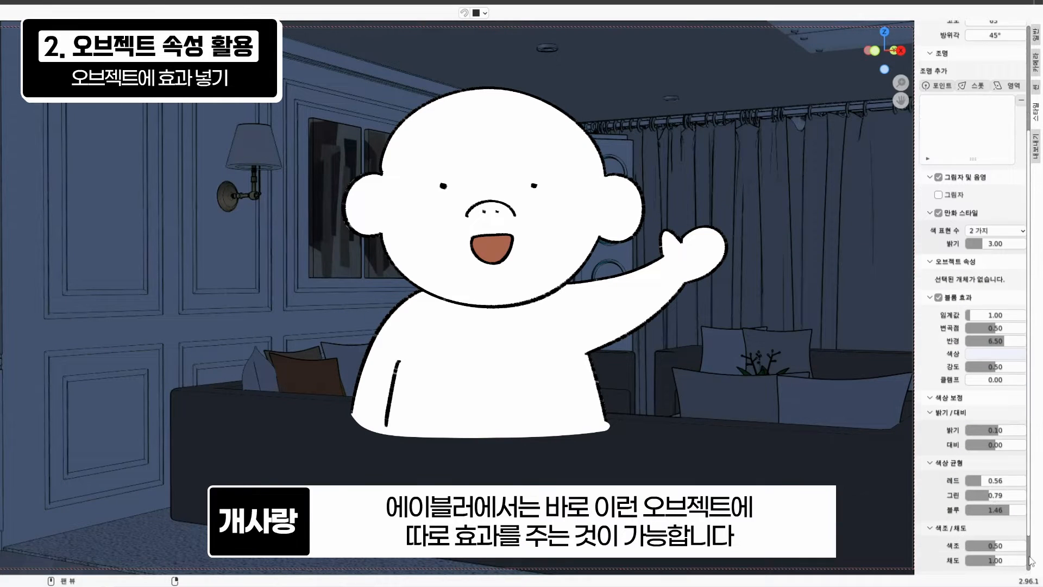
pyautogui.moveTo(998, 550); pyautogui.dragTo(981, 550)
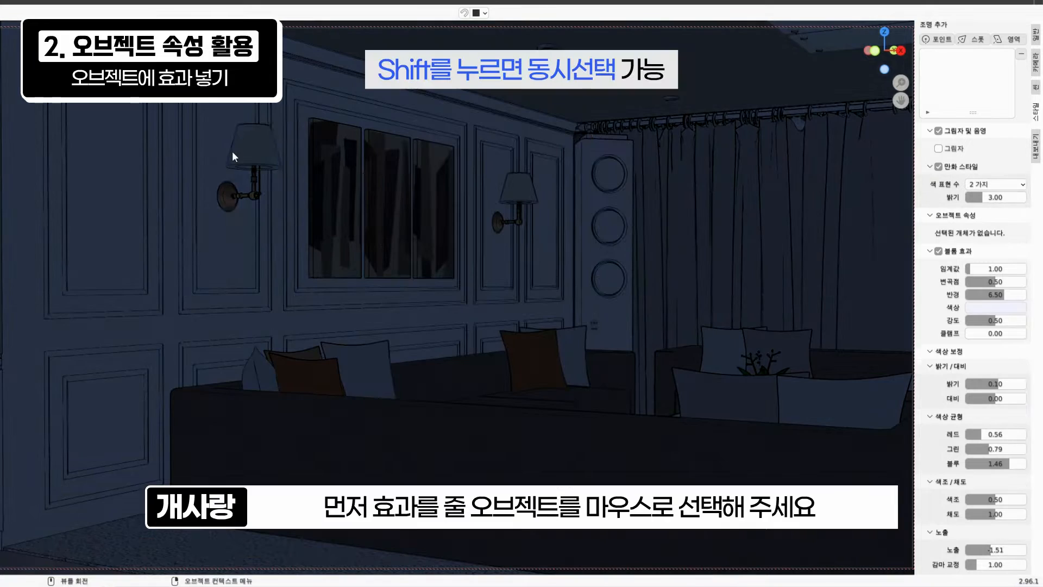
# Select both wall lamps and make their lampshade material 47 the active one in the object properties.
pyautogui.click(233, 151)
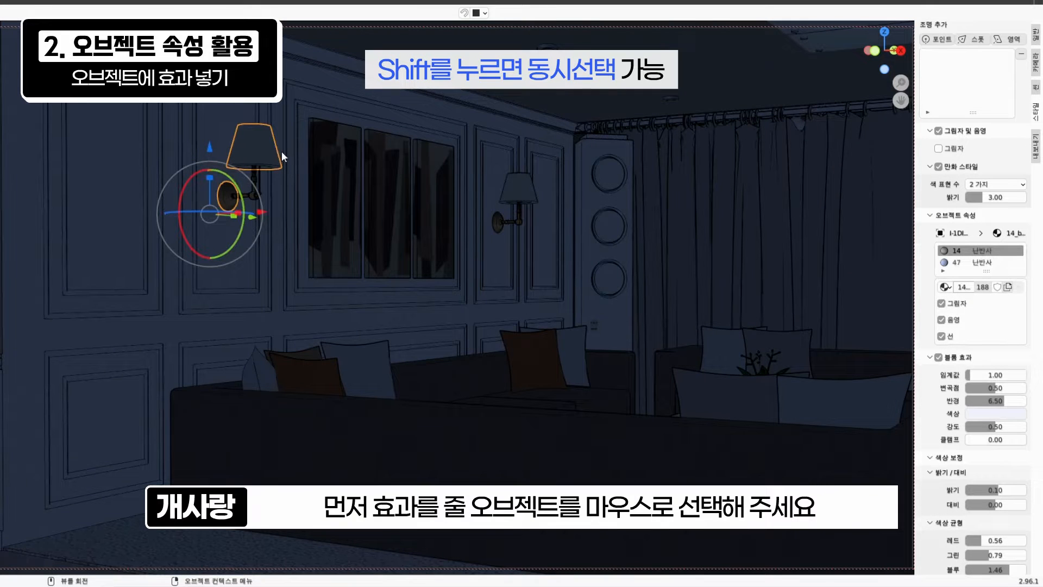
pyautogui.keyDown('shift'); pyautogui.click(516, 190); pyautogui.keyUp('shift')
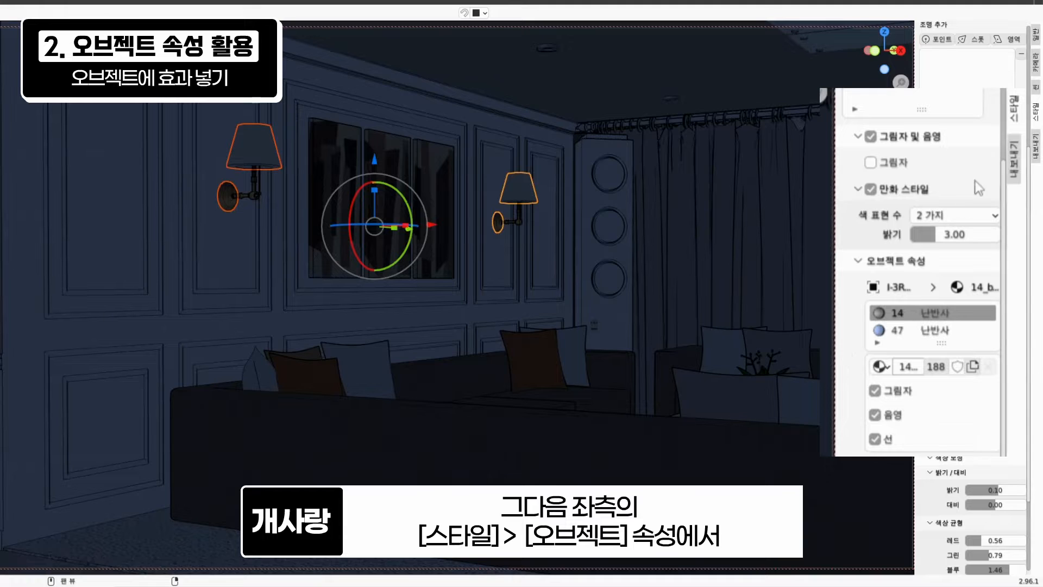
pyautogui.click(944, 333)
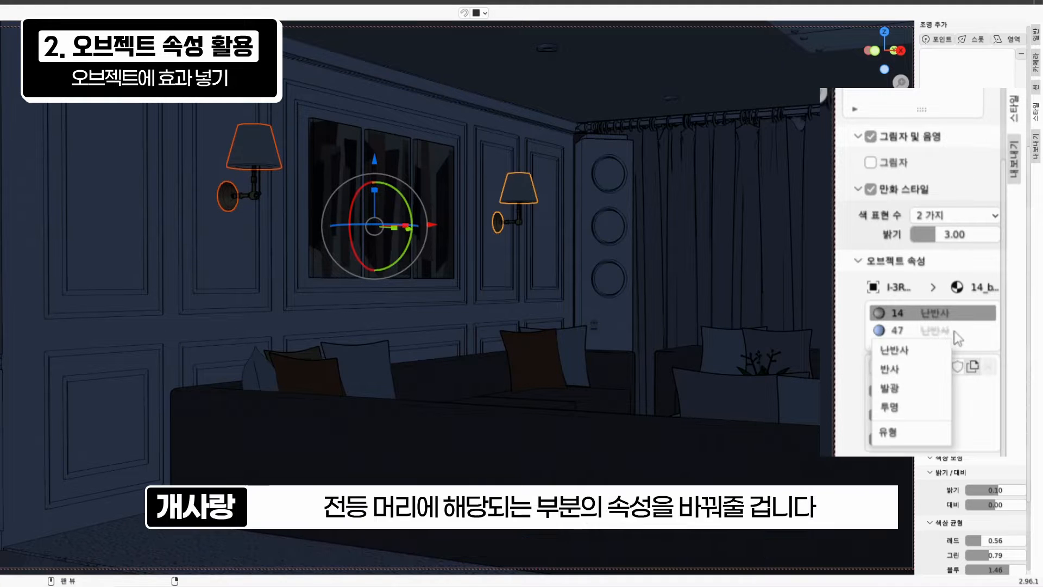
pyautogui.click(880, 330)
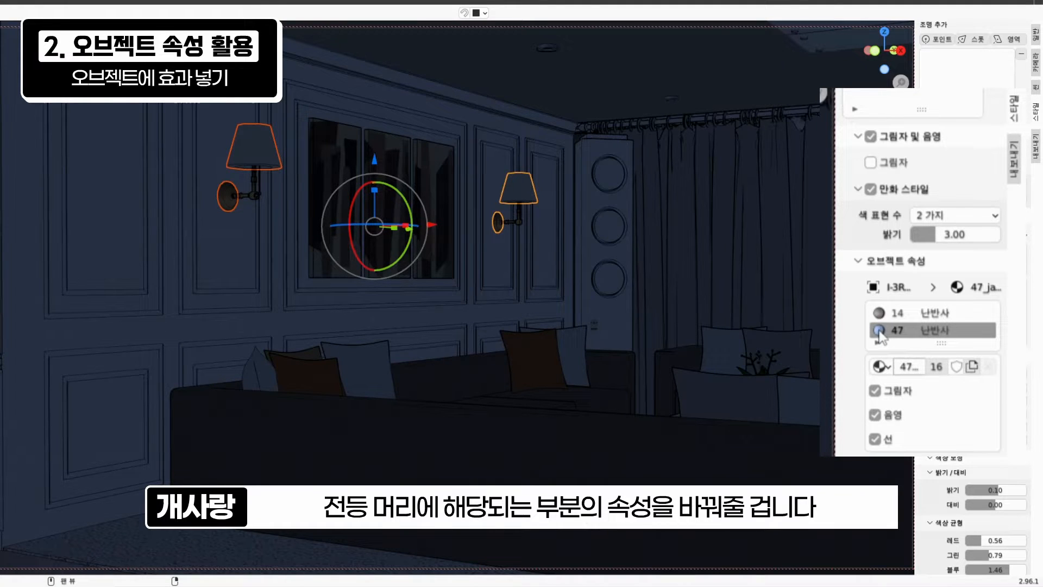
pyautogui.click(929, 333)
pyautogui.click(929, 333)
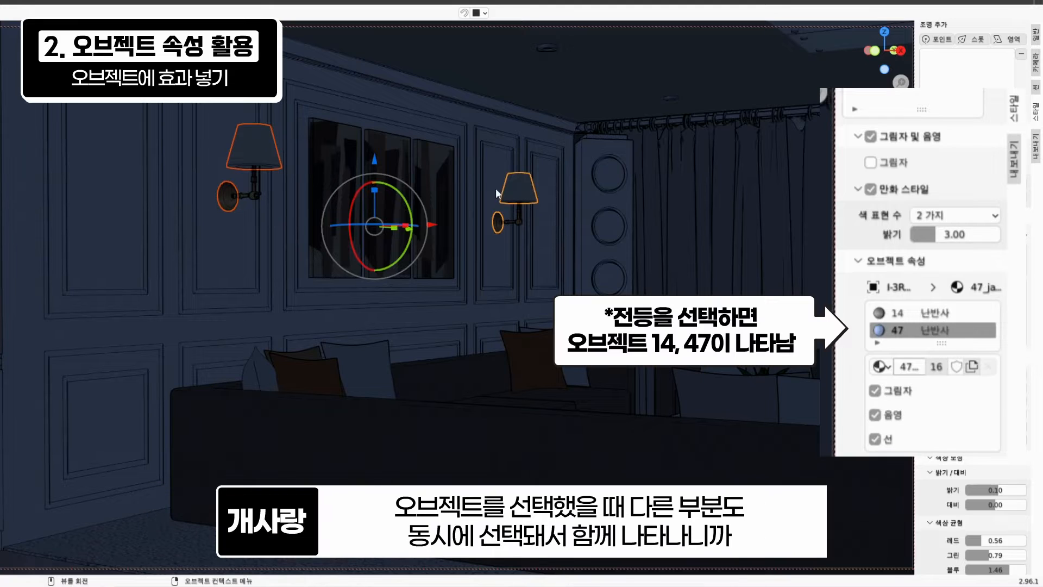
# Change the lampshade material 47 to the emissive type (발광) and raise its emission strength.
pyautogui.click(983, 263)
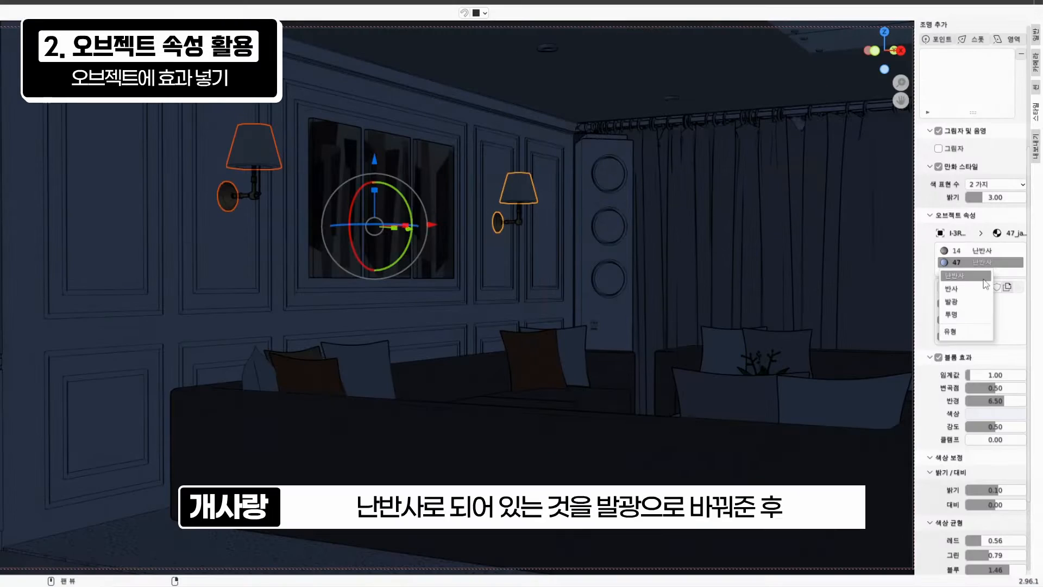
pyautogui.click(971, 306)
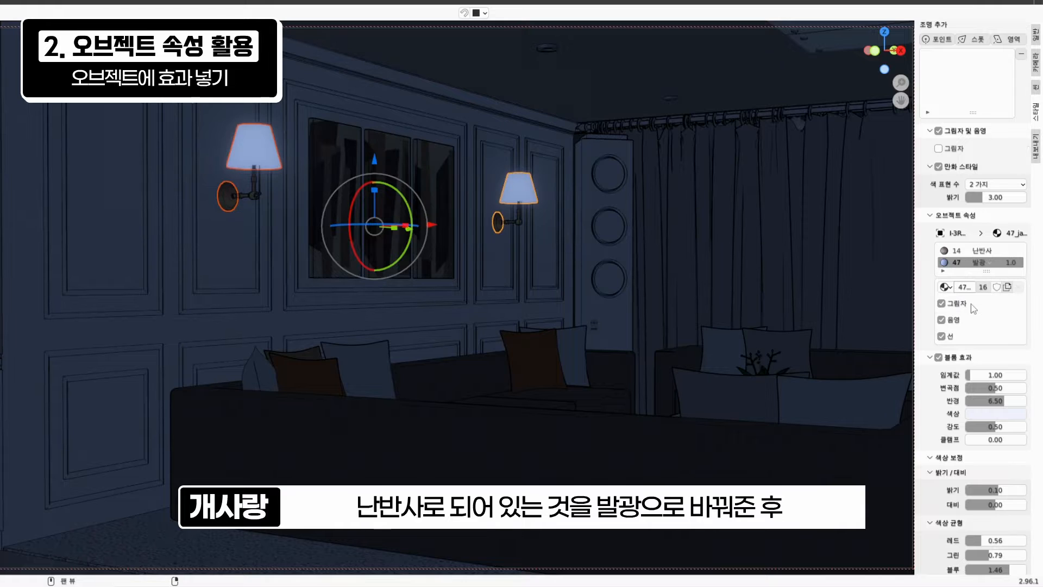
pyautogui.moveTo(1009, 262); pyautogui.dragTo(1030, 263)
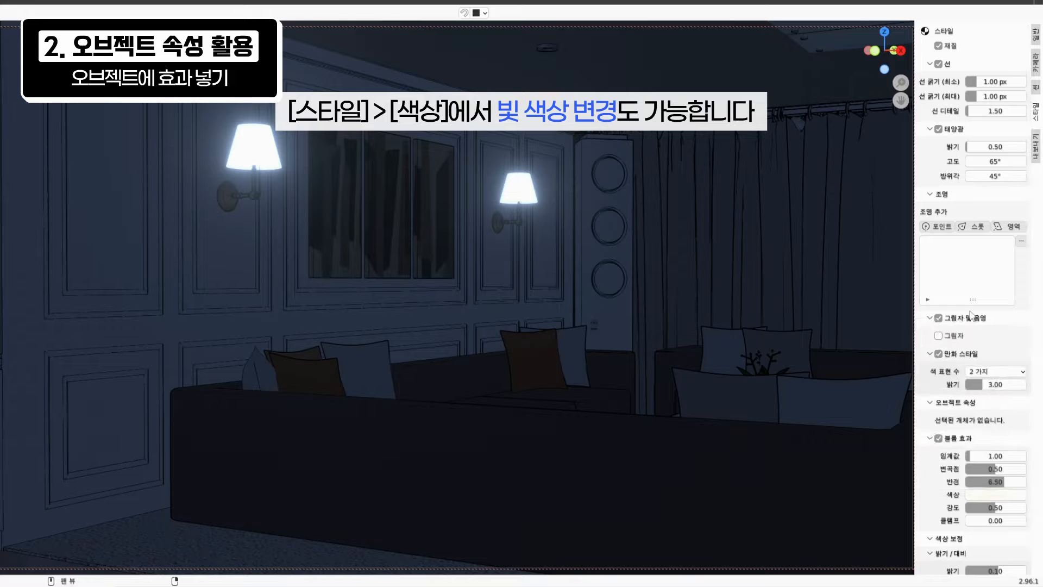
# Set the bloom effect's color to yellow-orange and its intensity to 0.88.
pyautogui.click(995, 494)
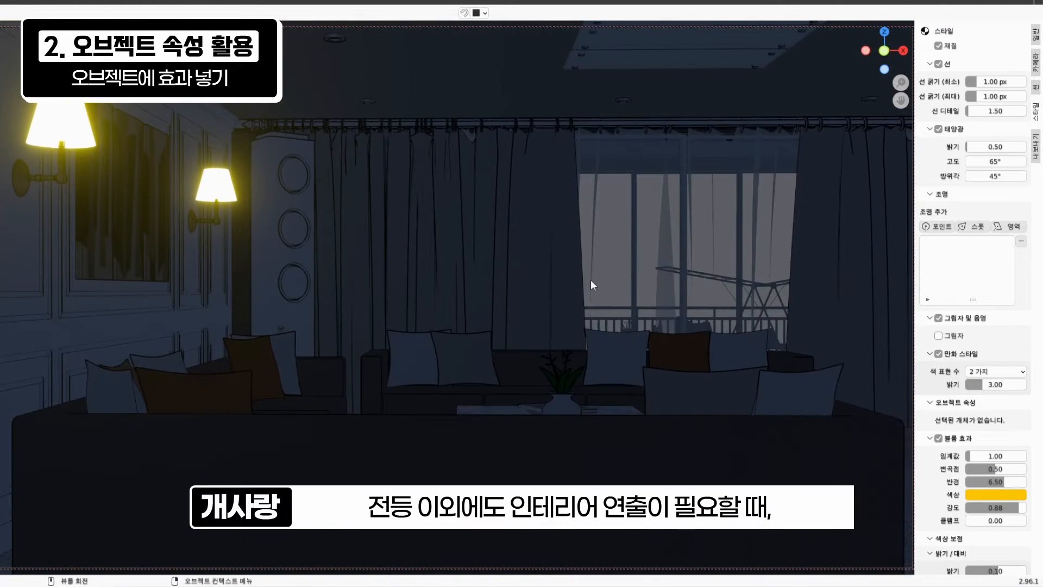
# Select the living room curtains on both sides of the window and change their material to the transparent type (투명).
pyautogui.click(348, 321)
pyautogui.keyDown('shift'); pyautogui.click(205, 245); pyautogui.keyUp('shift')
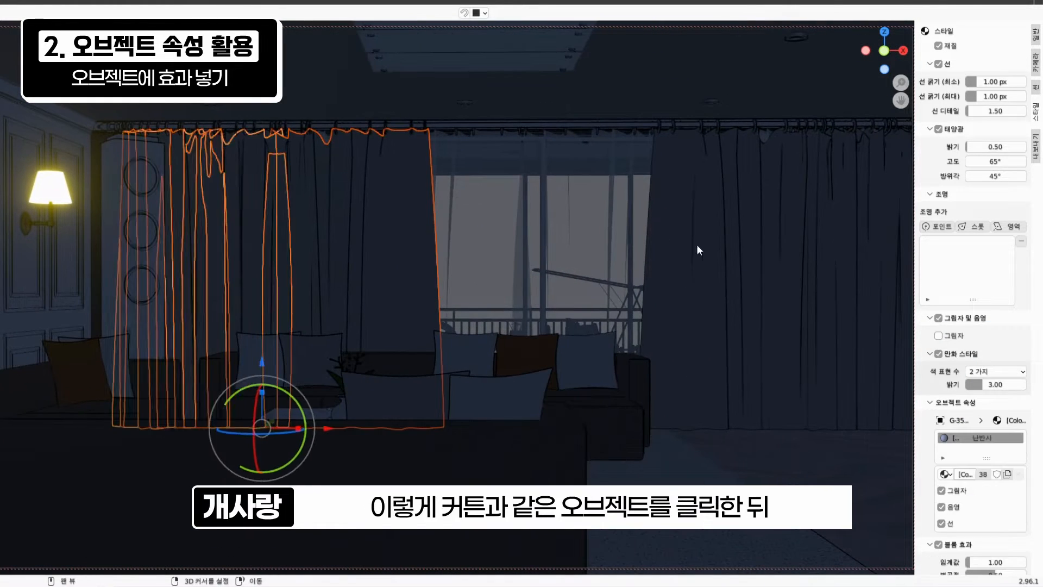
pyautogui.keyDown('shift'); pyautogui.click(696, 247); pyautogui.keyUp('shift')
pyautogui.keyDown('shift'); pyautogui.click(898, 250); pyautogui.keyUp('shift')
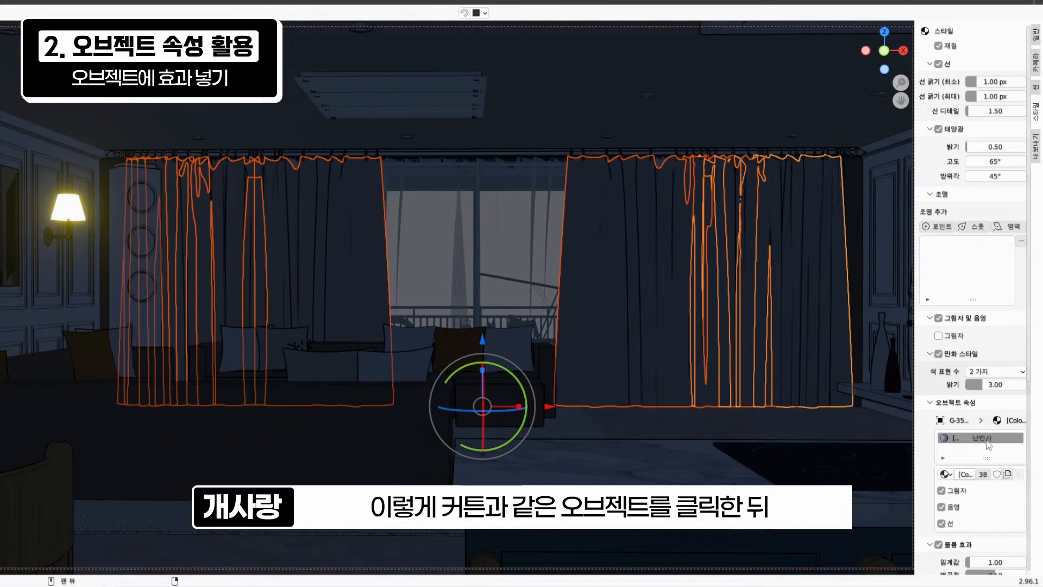
pyautogui.click(980, 440)
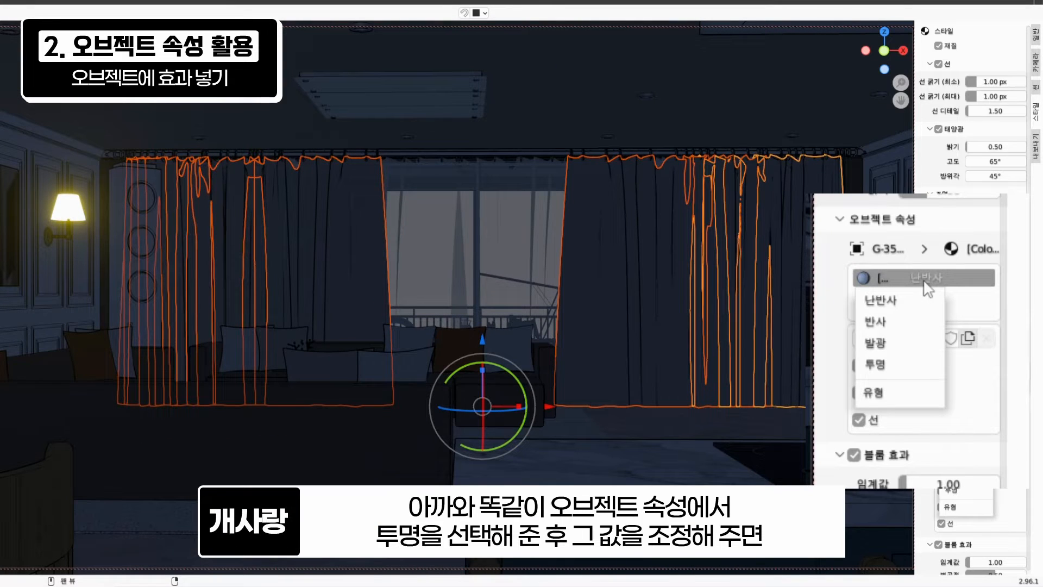
pyautogui.click(885, 364)
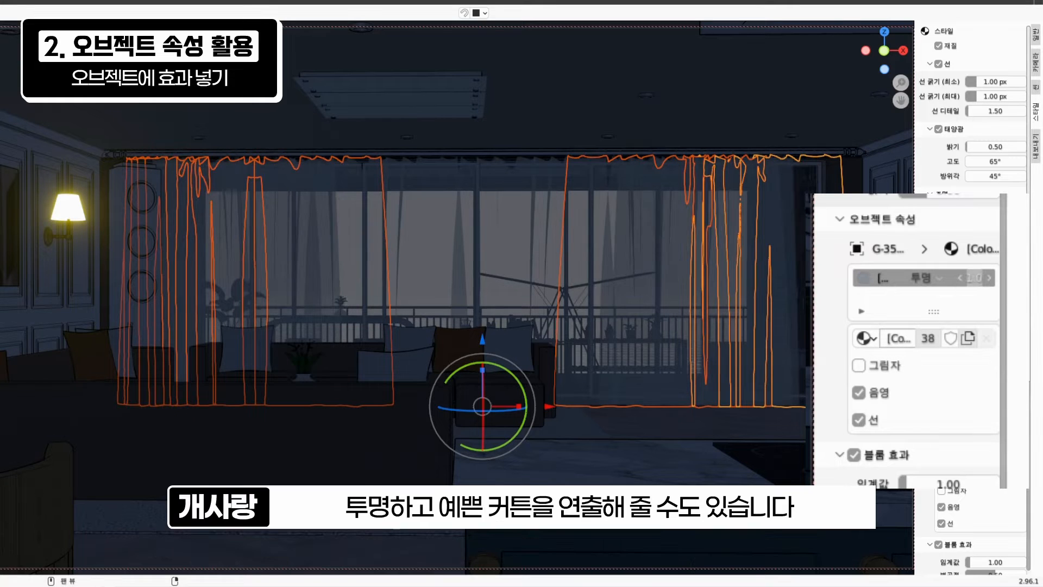
pyautogui.click(563, 334)
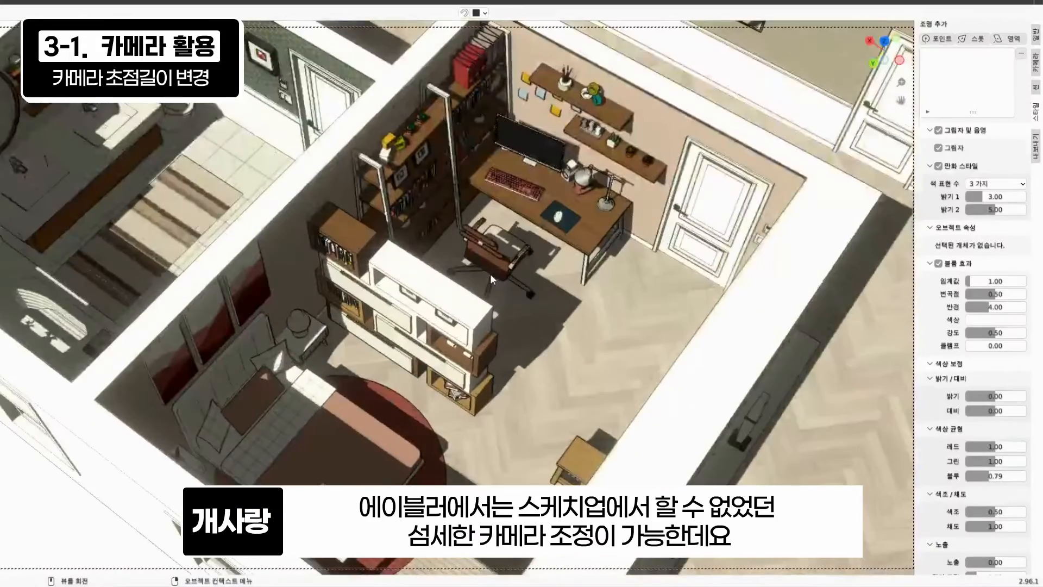
# Widen the close-up view inside the bedroom by setting the camera's focal length to 14 mm.
pyautogui.scroll(3, 490, 272)
pyautogui.moveTo(497, 463); pyautogui.dragTo(519, 430, button='middle')
pyautogui.scroll(4, 521, 342)
pyautogui.moveTo(510, 469); pyautogui.dragTo(587, 459, button='middle')
pyautogui.scroll(5, 522, 433)
pyautogui.scroll(-2, 497, 363)
pyautogui.moveTo(556, 454); pyautogui.dragTo(676, 419)
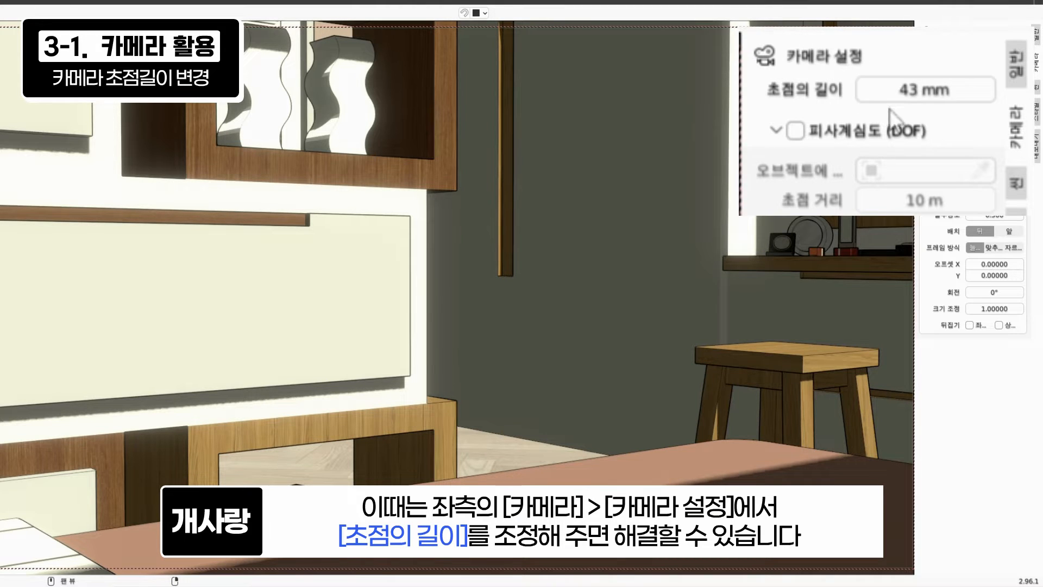
pyautogui.moveTo(892, 91); pyautogui.dragTo(830, 92)
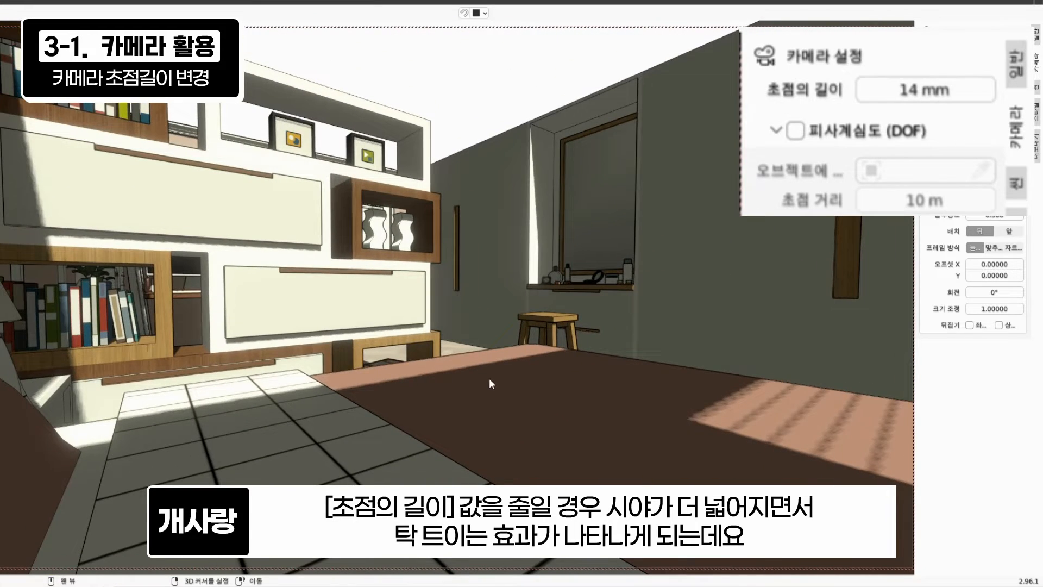
pyautogui.keyDown('shift'); pyautogui.moveTo(489, 379); pyautogui.dragTo(382, 419, button='middle'); pyautogui.keyUp('shift')
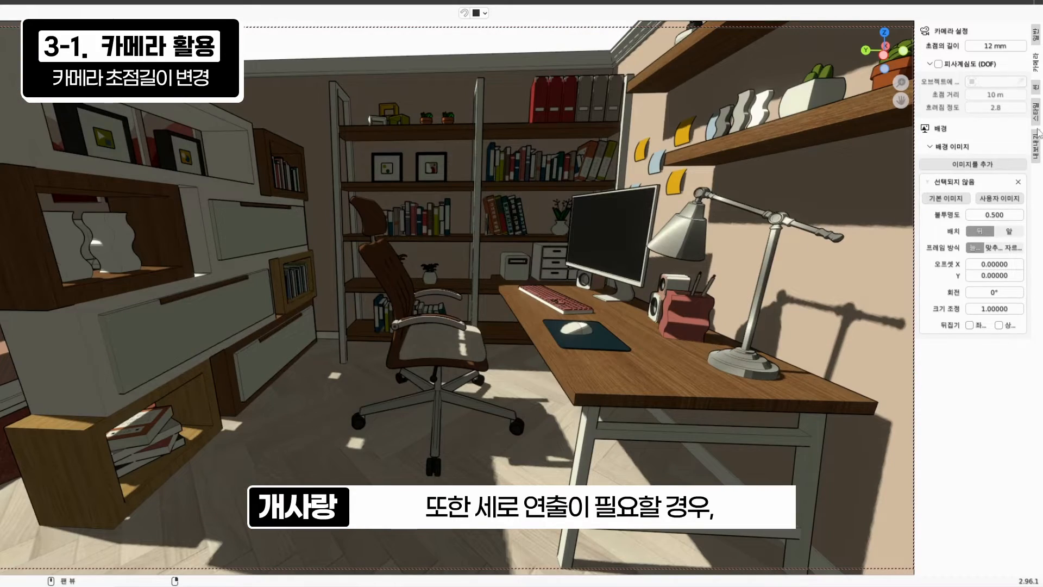
# Set the quick render (빠른 렌더) size to 2700 px wide by 4700 px high and render the study scene.
pyautogui.click(1037, 145)
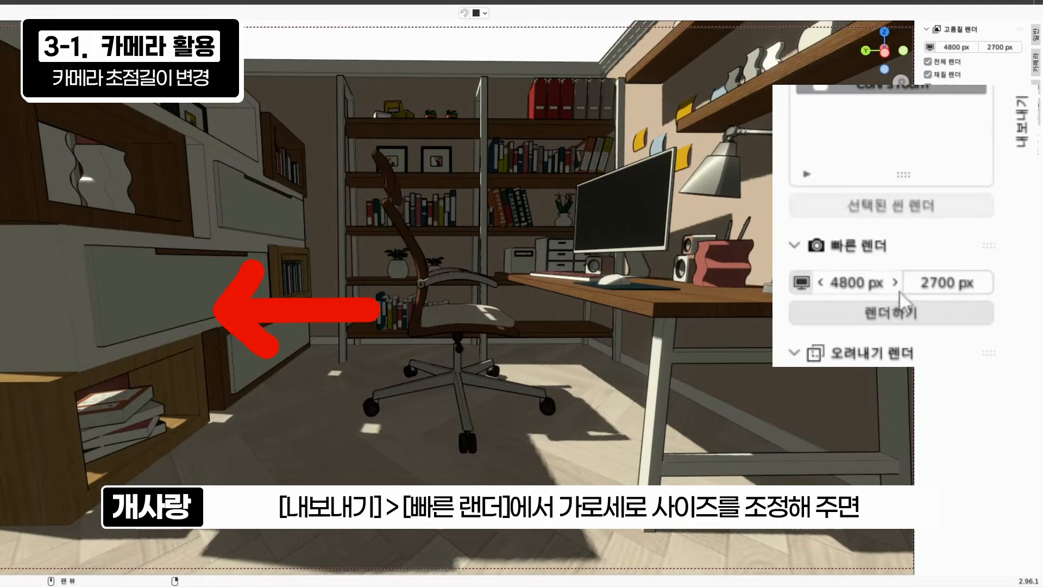
pyautogui.moveTo(869, 282); pyautogui.dragTo(845, 282)
pyautogui.click(876, 282)
pyautogui.write('2700')
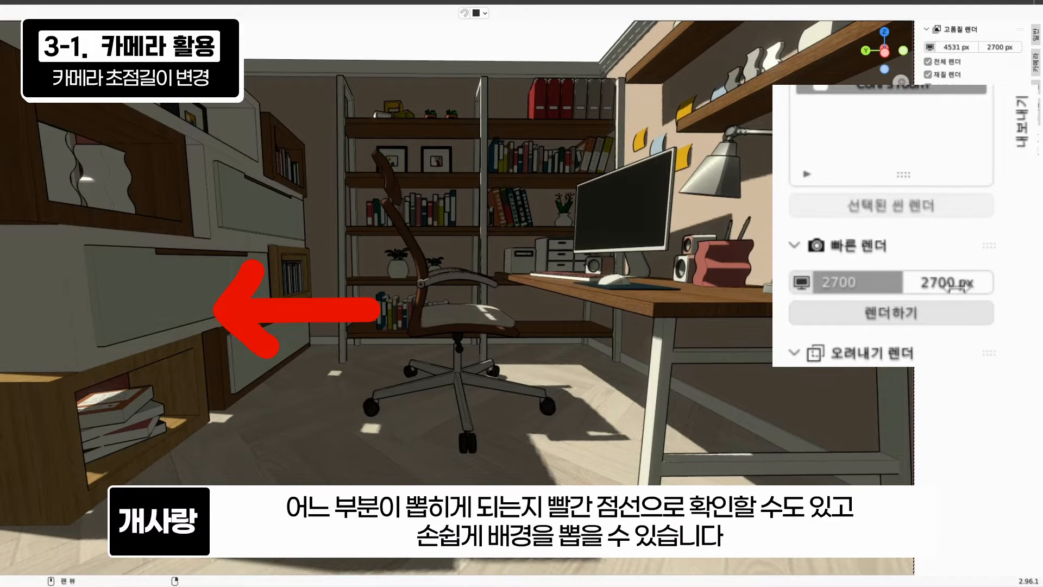
pyautogui.click(957, 284)
pyautogui.write('4700')
pyautogui.press('Return')
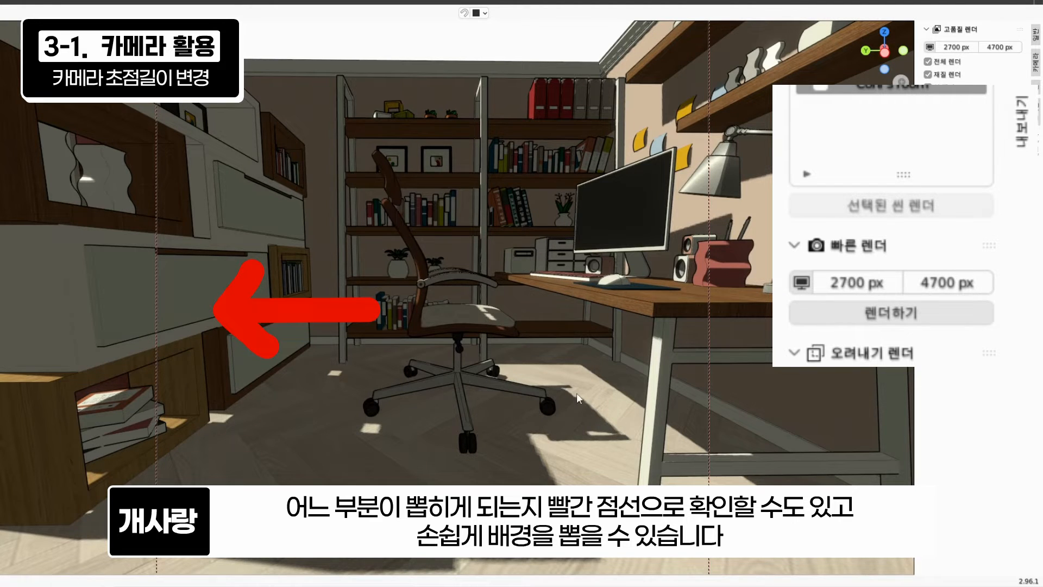
pyautogui.click(904, 317)
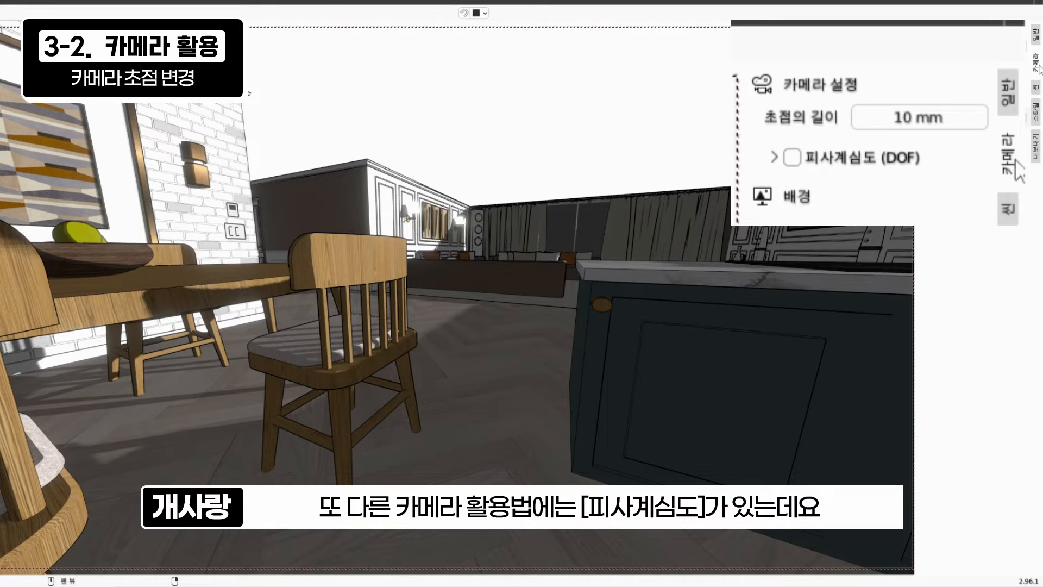
# Enable the camera's depth of field without a focus object, with focus distance 0.66 m and blur amount 0.2.
pyautogui.click(797, 155)
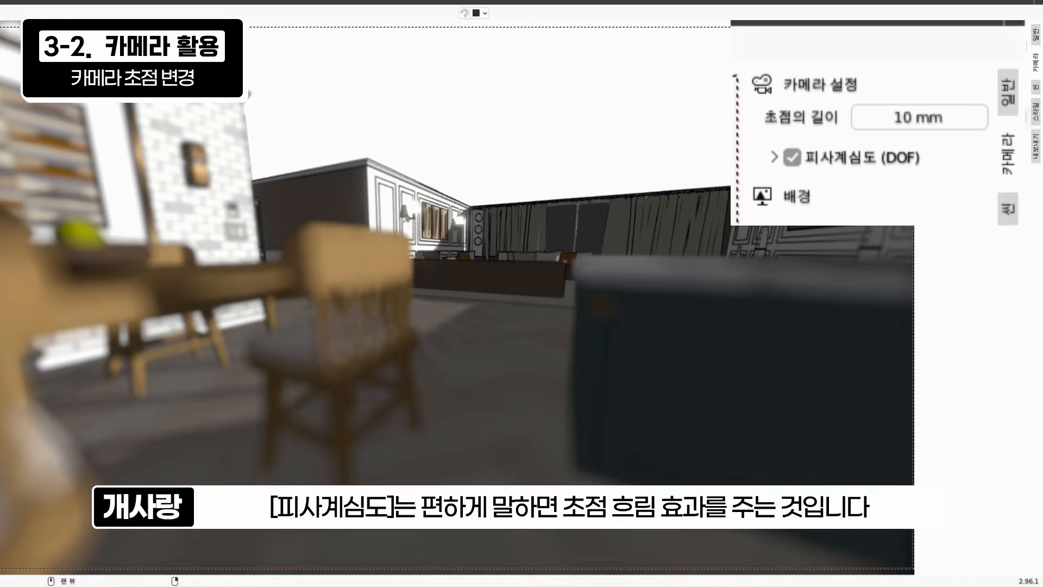
pyautogui.click(774, 158)
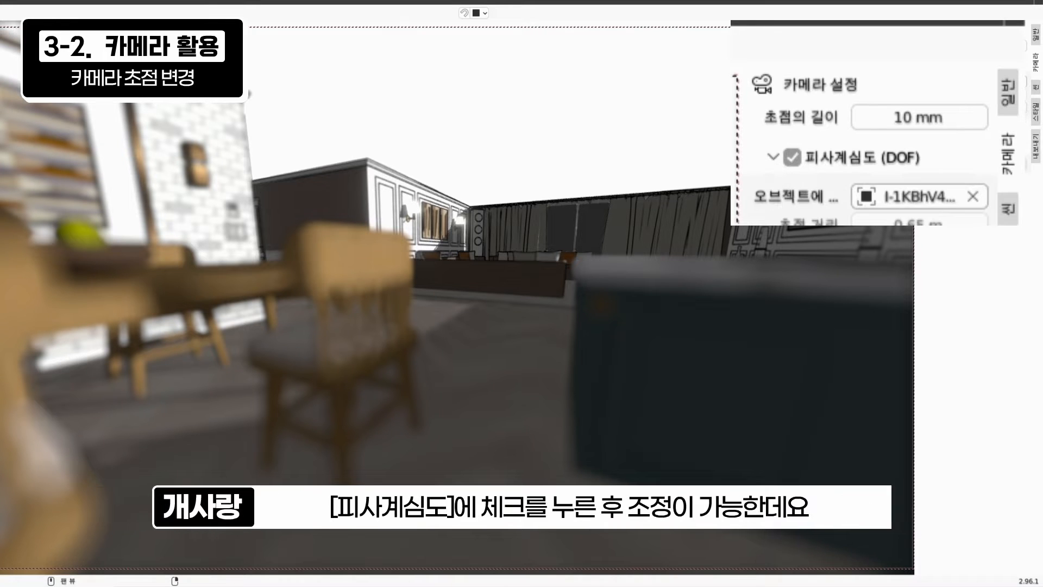
pyautogui.click(973, 196)
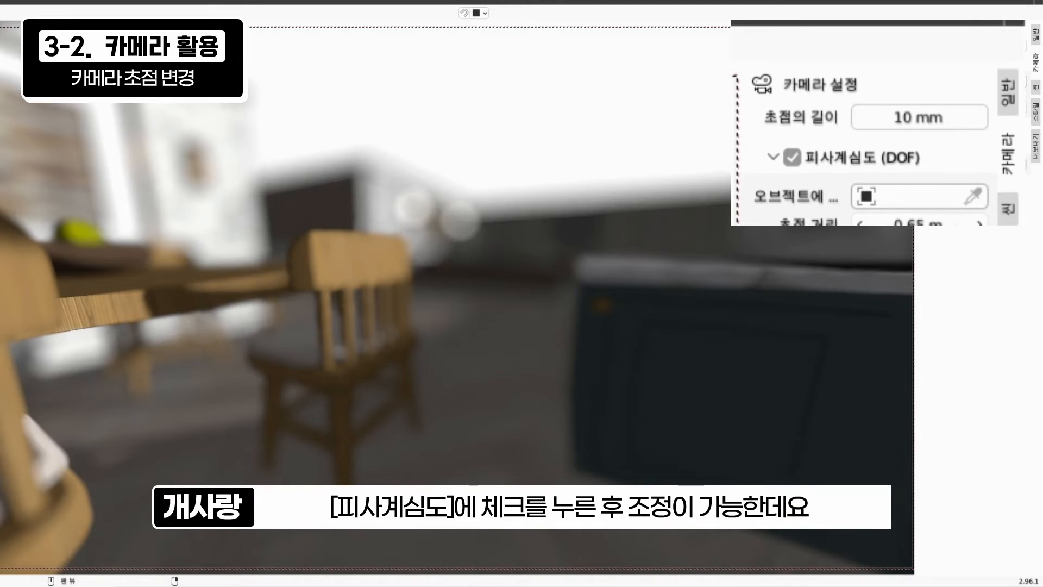
pyautogui.moveTo(943, 179)
pyautogui.mouseDown()
pyautogui.moveTo(918, 179)
pyautogui.moveTo(945, 179)
pyautogui.mouseUp()
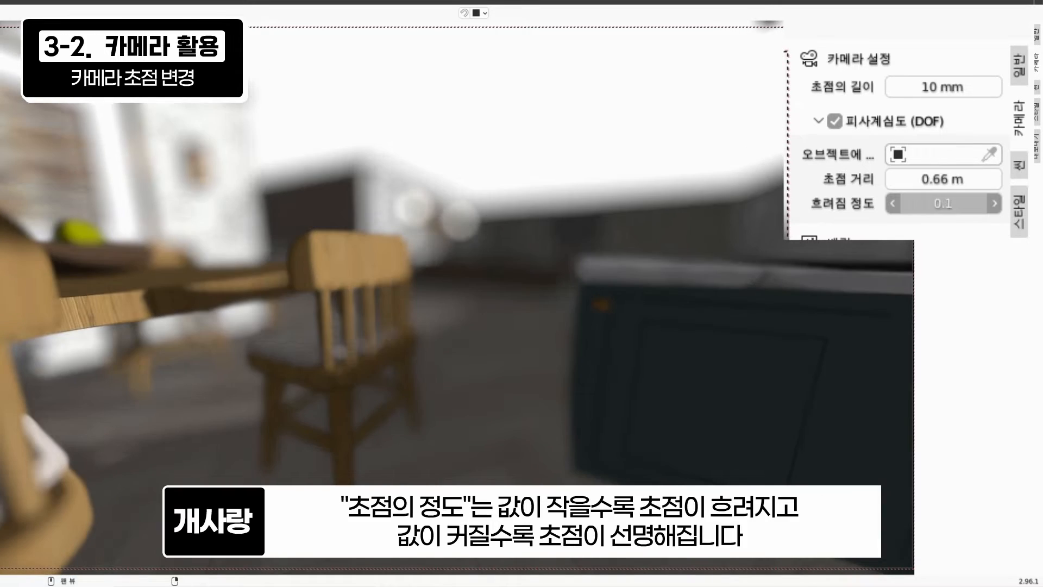
pyautogui.moveTo(943, 204)
pyautogui.mouseDown()
pyautogui.moveTo(961, 203)
pyautogui.moveTo(948, 203)
pyautogui.mouseUp()
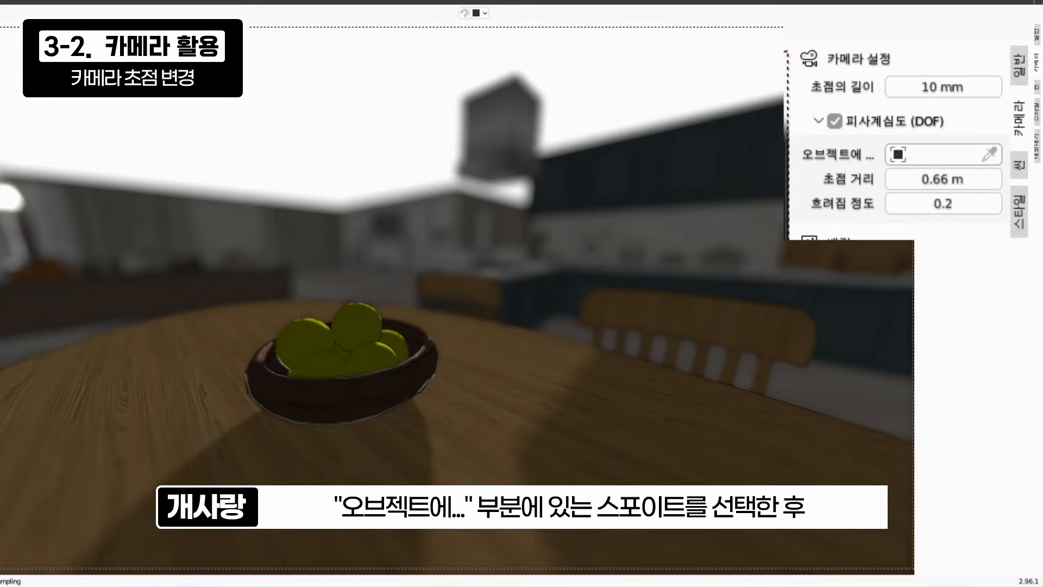
# Pick the fruit bowl on the dining table as the depth-of-field focus object, and clear and repick it from closer up.
pyautogui.click(367, 363)
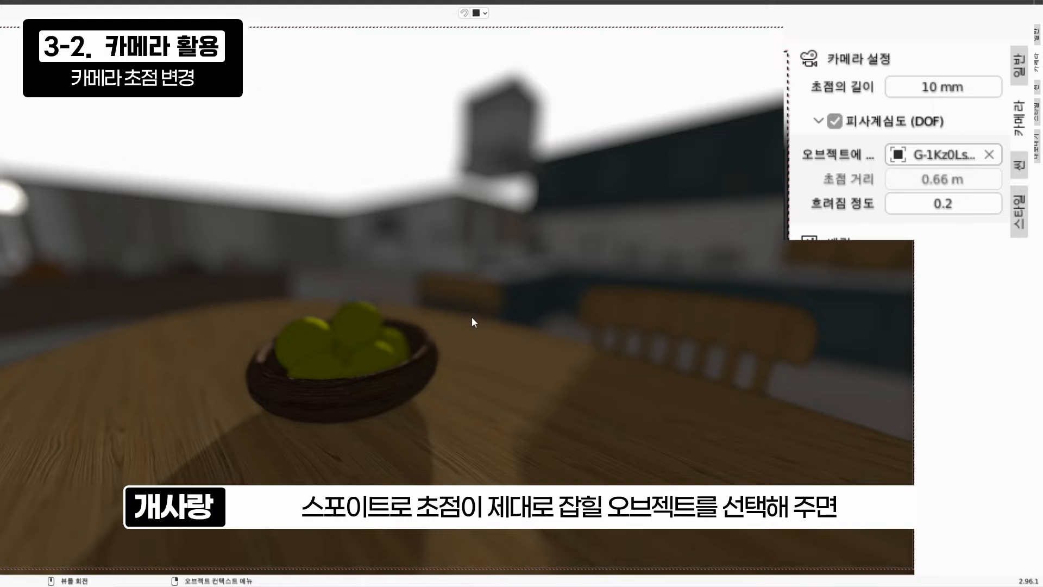
pyautogui.moveTo(471, 317); pyautogui.dragTo(509, 314, button='middle')
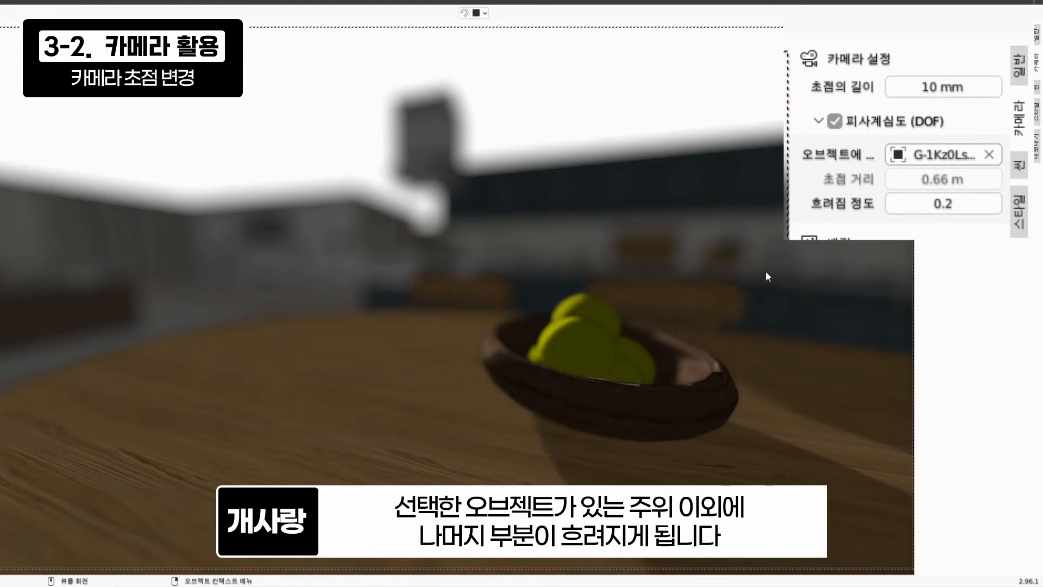
pyautogui.click(988, 154)
pyautogui.scroll(4, 685, 344)
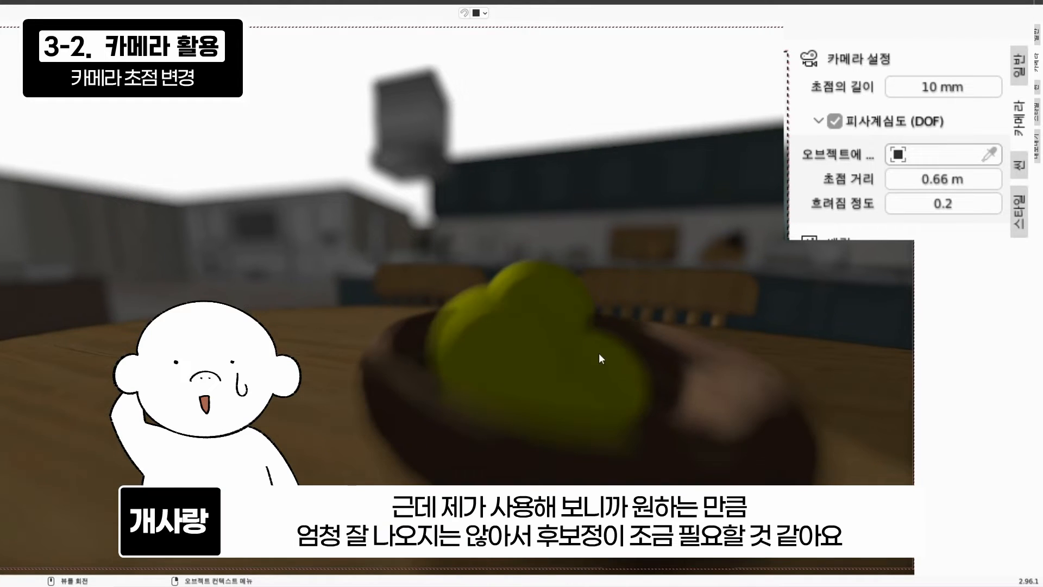
pyautogui.scroll(-2, 599, 353)
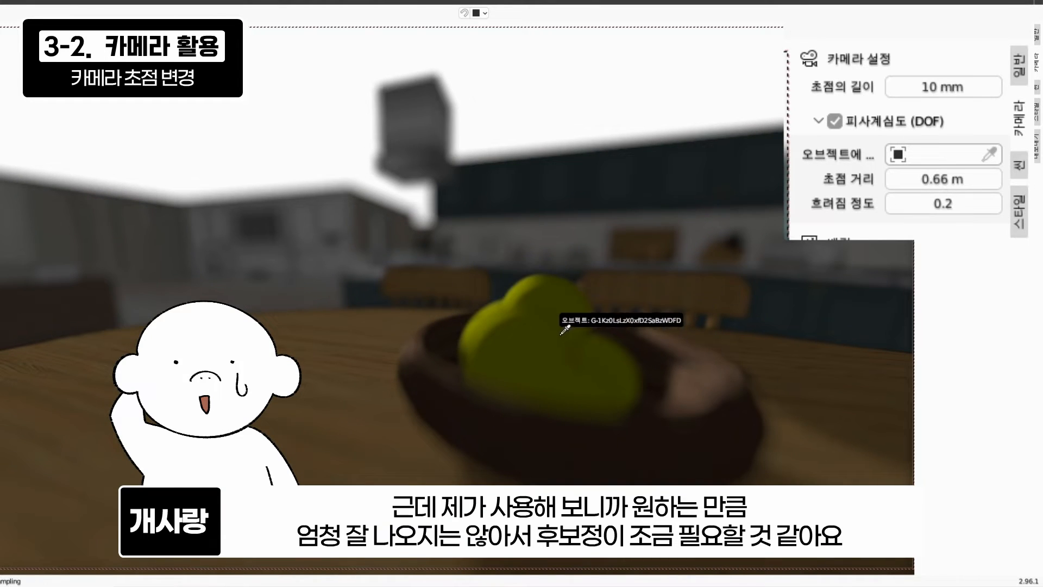
pyautogui.click(675, 339)
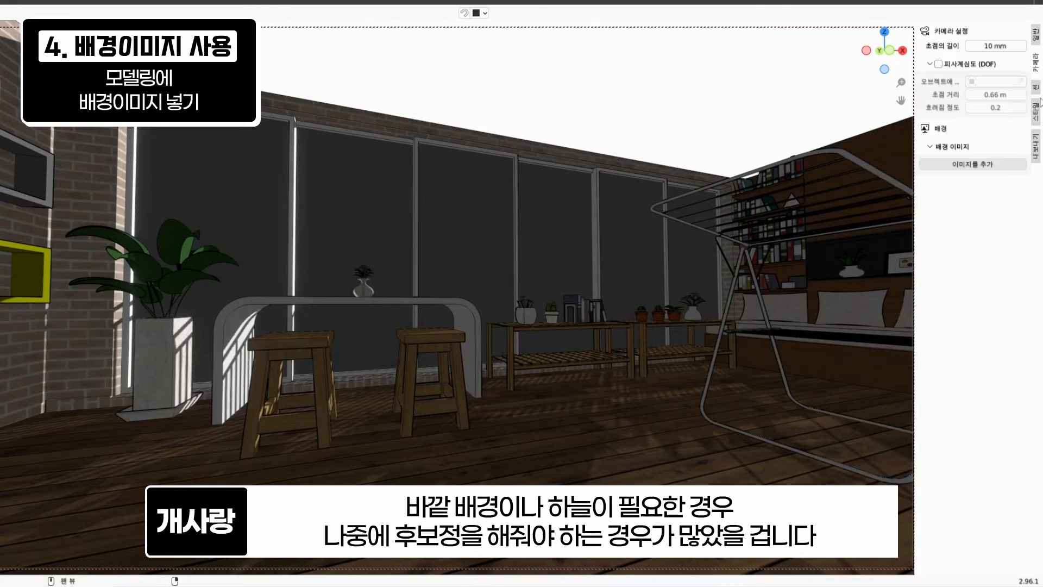
# Make the ceiling layer (천장) visible in the room with the large windows.
pyautogui.click(1036, 92)
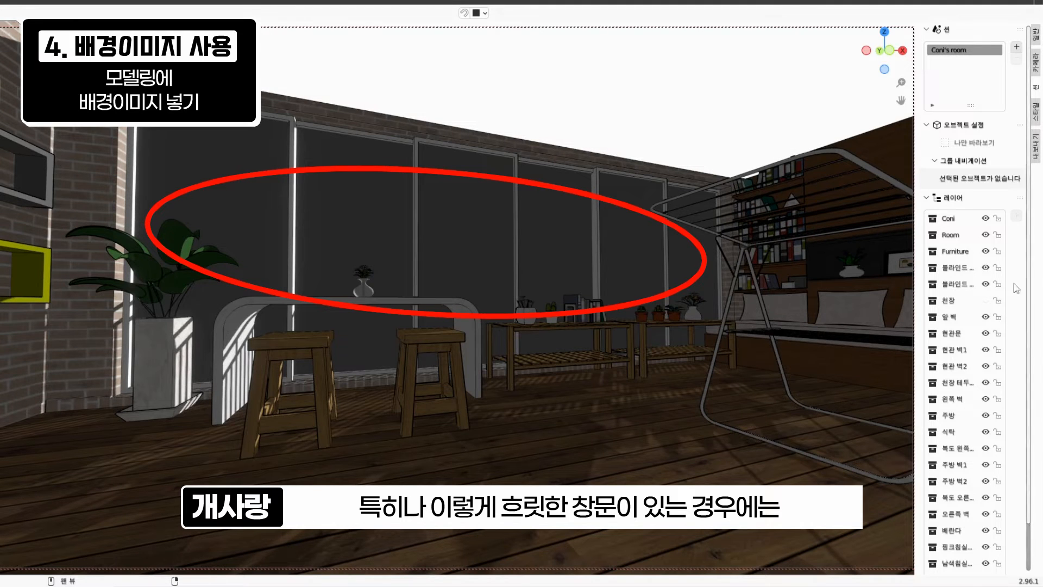
pyautogui.click(985, 300)
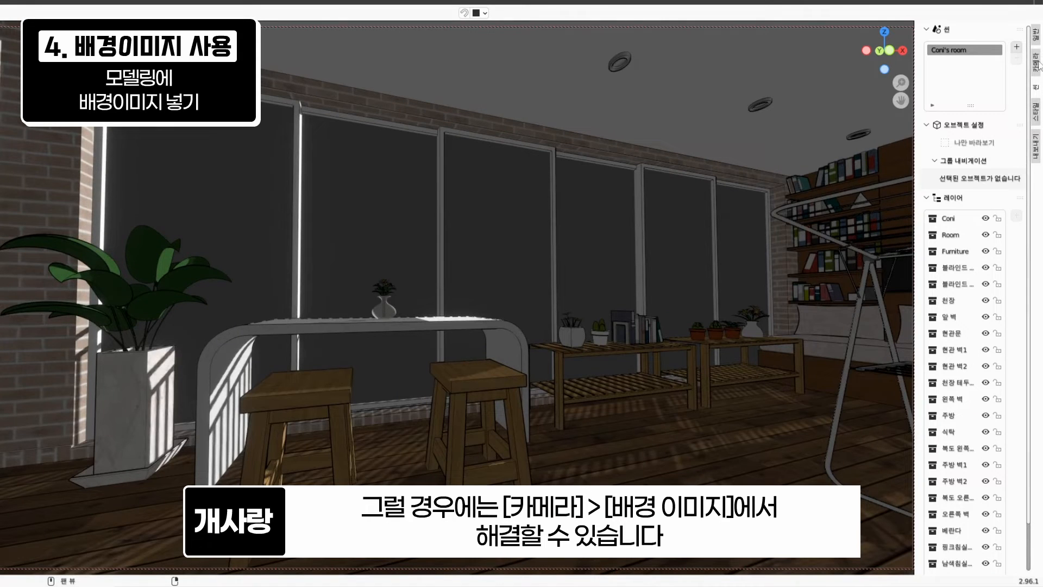
# Add the built-in background image 4-1.밤(야경+건물).png to the camera and set its opacity to 1.000.
pyautogui.click(1036, 64)
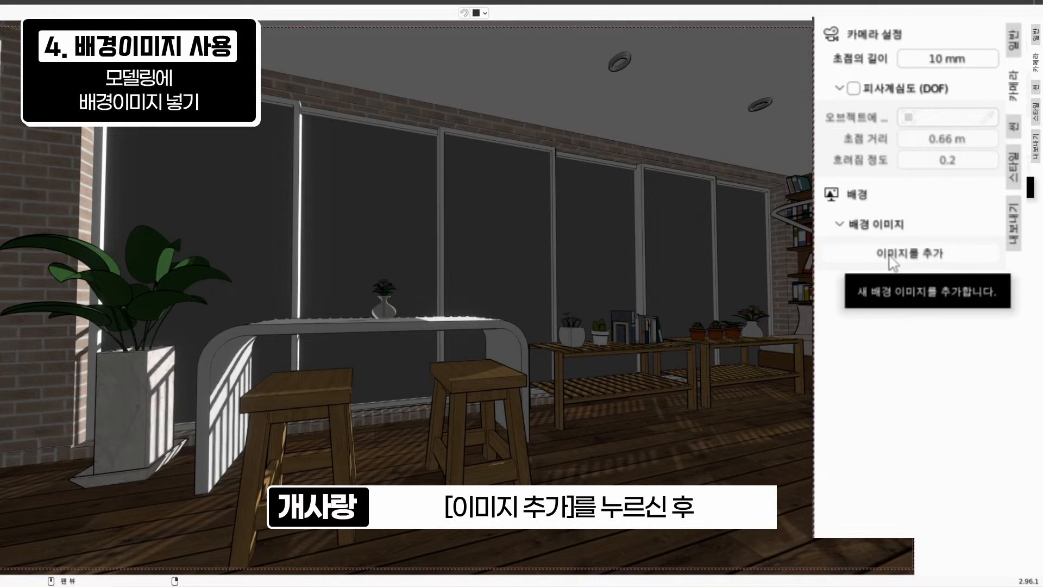
pyautogui.click(889, 259)
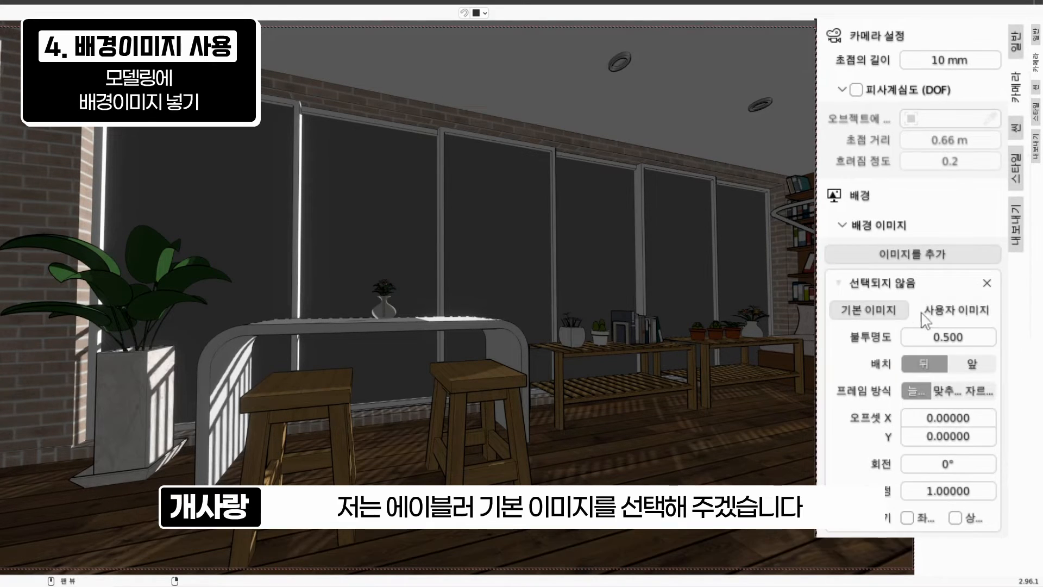
pyautogui.click(874, 310)
pyautogui.doubleClick(363, 328)
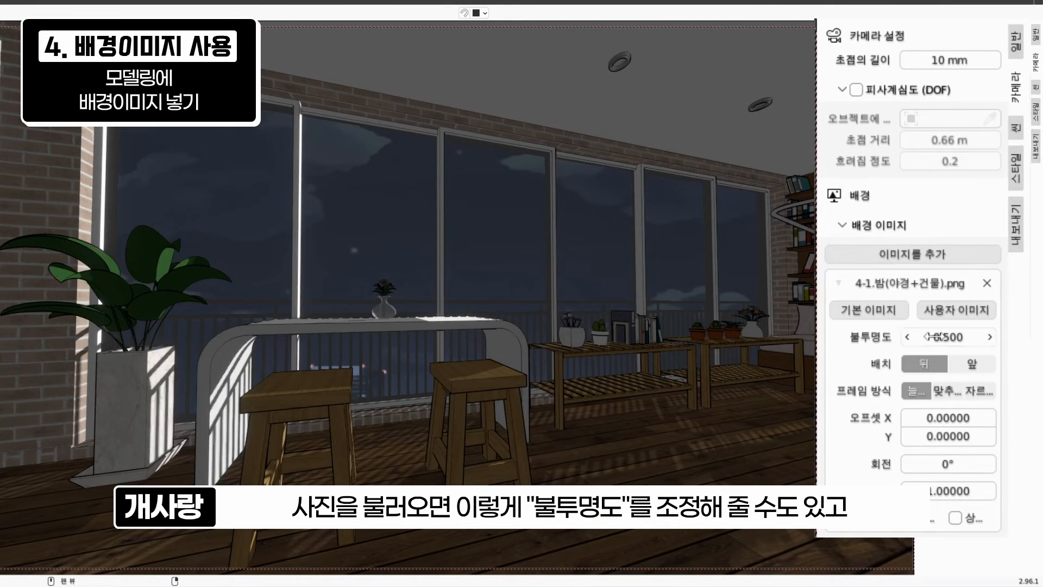
pyautogui.moveTo(930, 337); pyautogui.dragTo(973, 337)
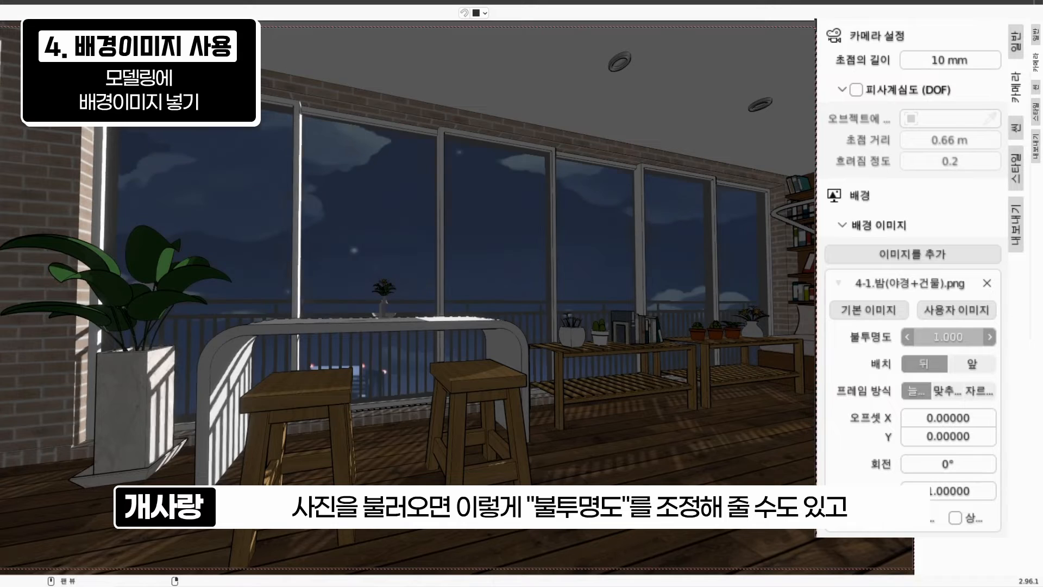
# Try placing the background image in front of the model and behind it, and try the fit and crop frame methods.
pyautogui.click(966, 360)
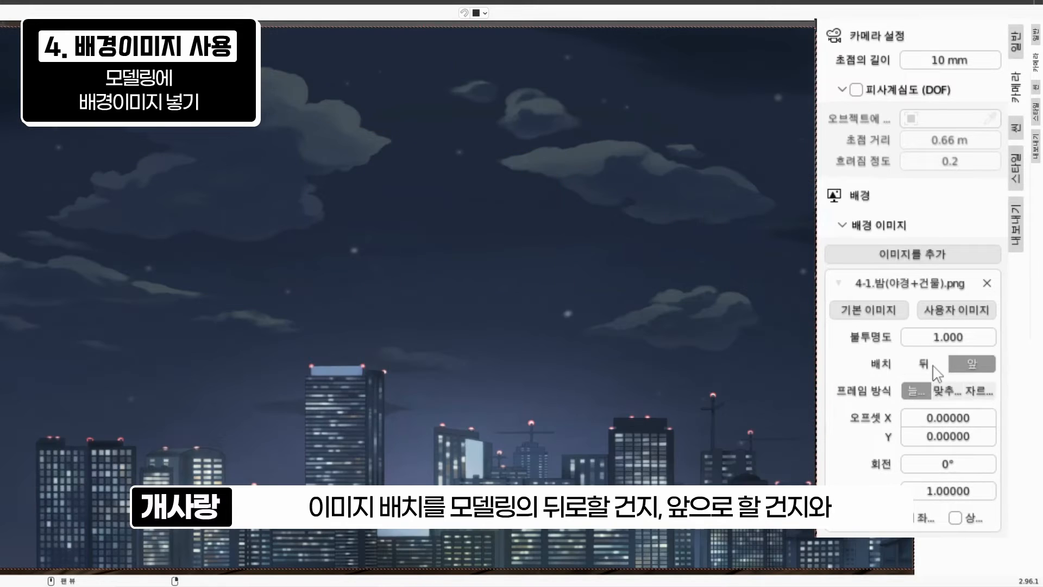
pyautogui.click(930, 364)
pyautogui.click(960, 366)
pyautogui.click(928, 367)
pyautogui.click(946, 392)
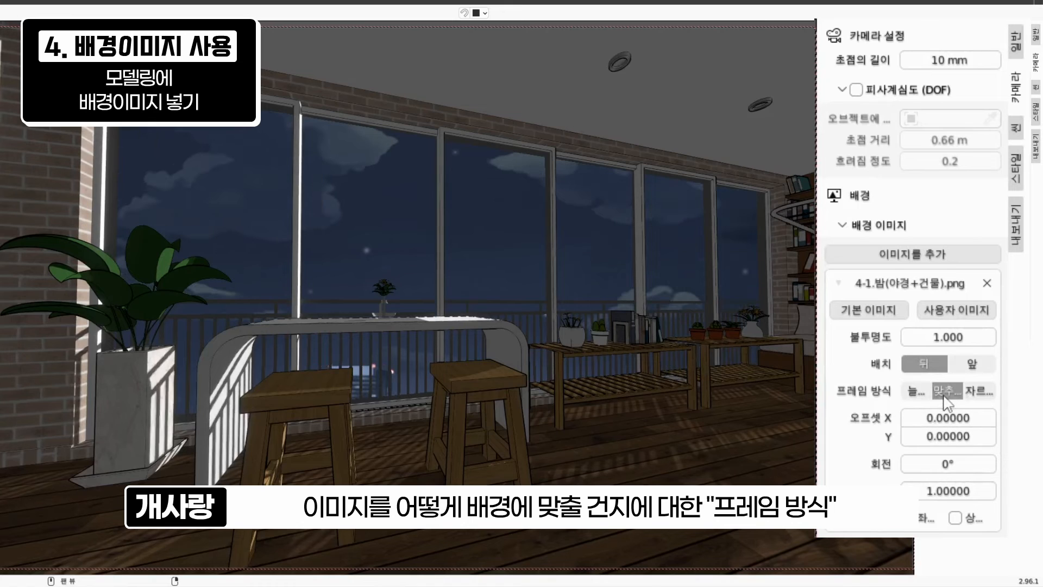
pyautogui.click(978, 391)
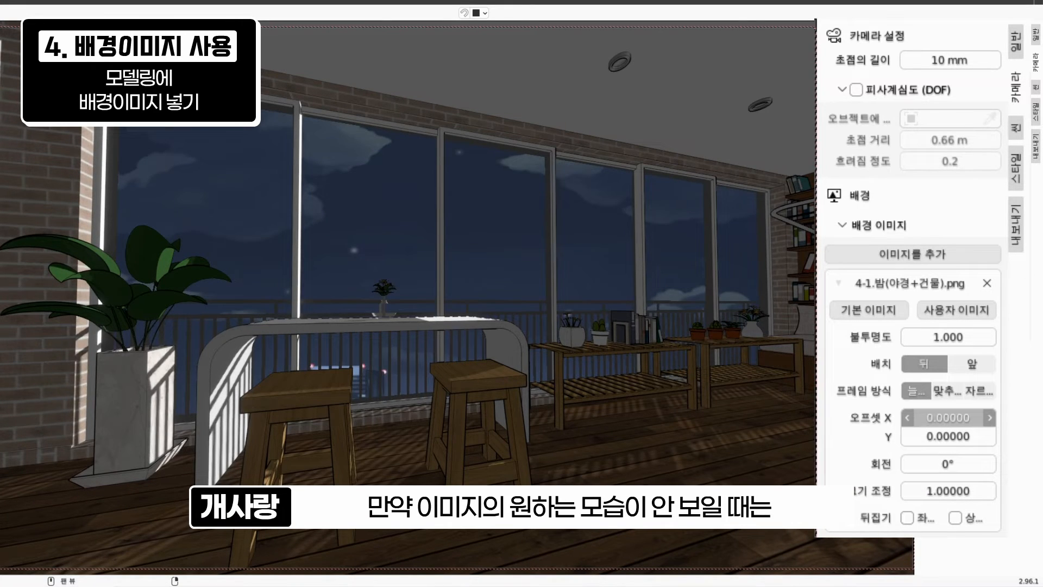
# Set the background image's offset to X 0.03000 and Y 0.24800, rotation 0° and scale 1.01100, and try its horizontal and vertical flips.
pyautogui.moveTo(948, 417); pyautogui.dragTo(1040, 437)
pyautogui.moveTo(949, 465); pyautogui.dragTo(956, 492)
pyautogui.click(957, 468)
pyautogui.write('0')
pyautogui.press('Return')
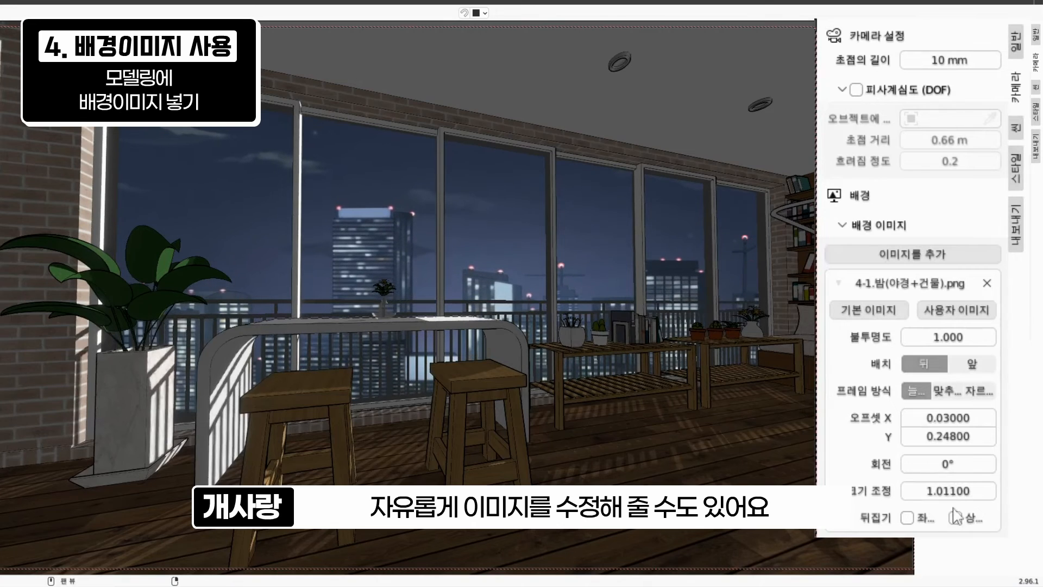
pyautogui.click(907, 517)
pyautogui.click(955, 517)
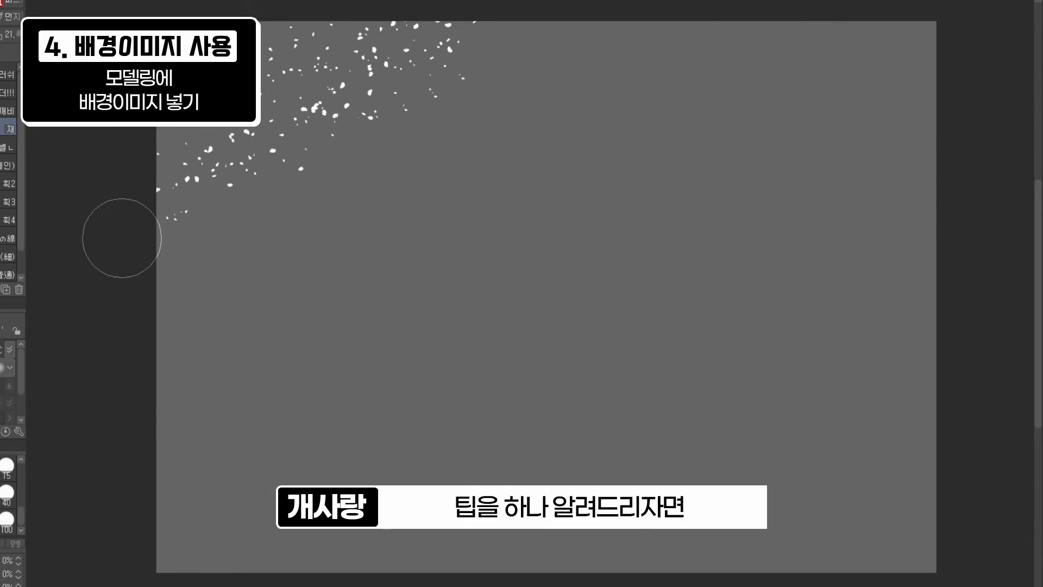
# Paint white snow specks across the grey canvas and apply a motion blur in both directions (앞뒤) with the smooth method (매끄러움).
pyautogui.moveTo(122, 237)
pyautogui.mouseDown()
pyautogui.moveTo(220, 533)
pyautogui.moveTo(988, 544)
pyautogui.mouseUp()
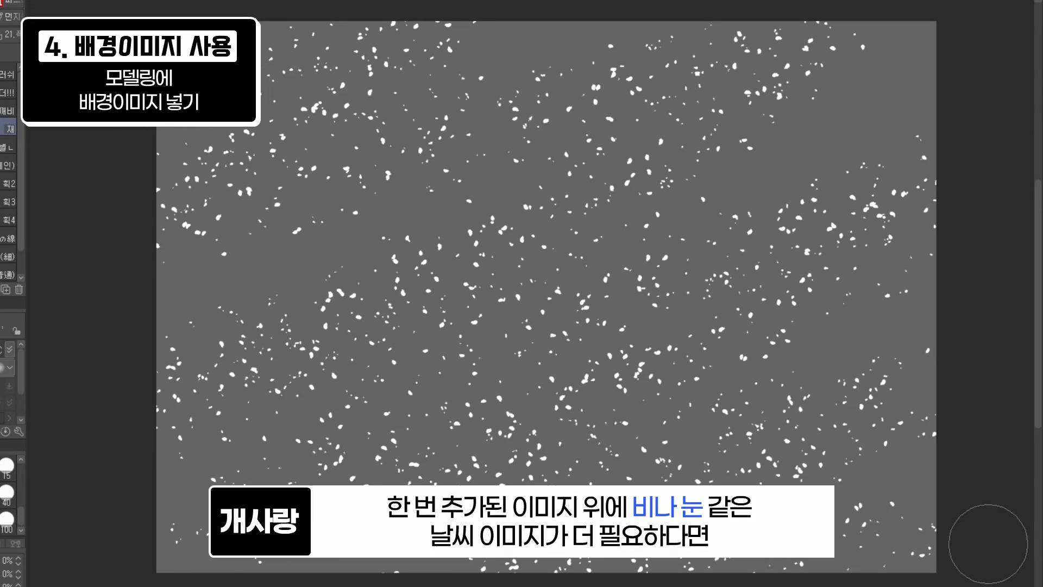
pyautogui.click(260, 0)
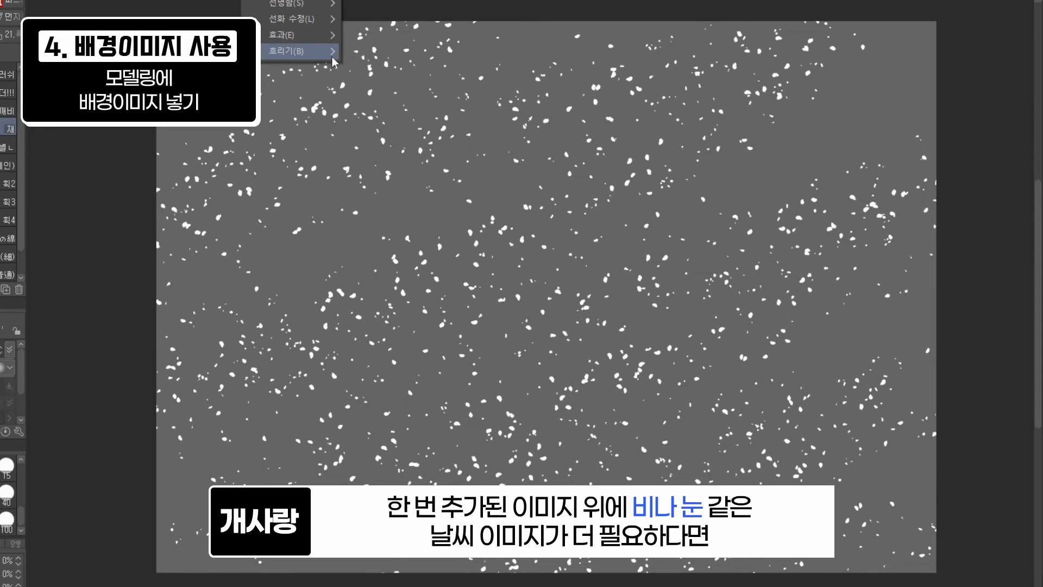
pyautogui.moveTo(332, 52)
pyautogui.click(403, 90)
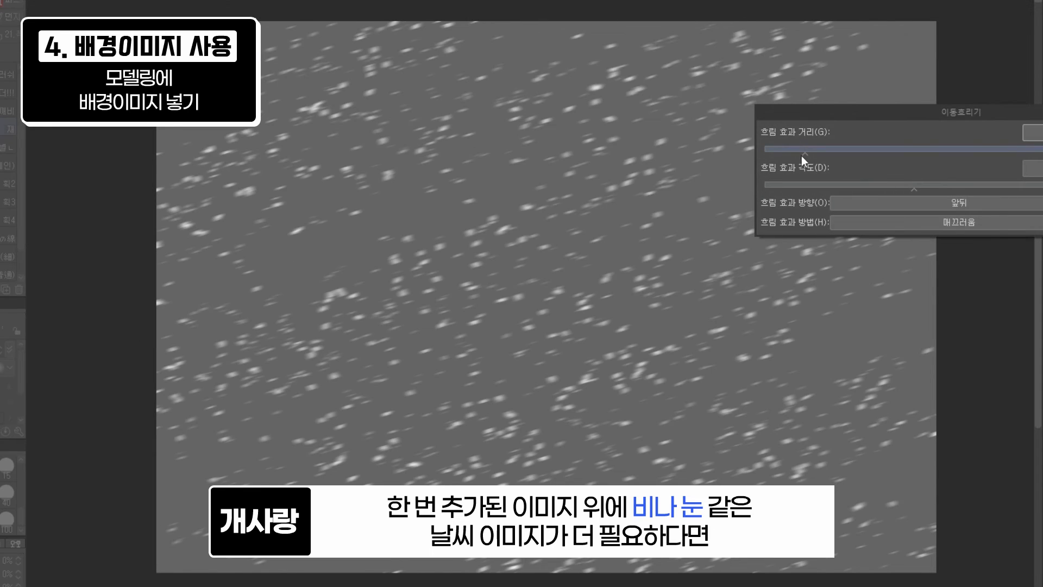
pyautogui.press('Return')
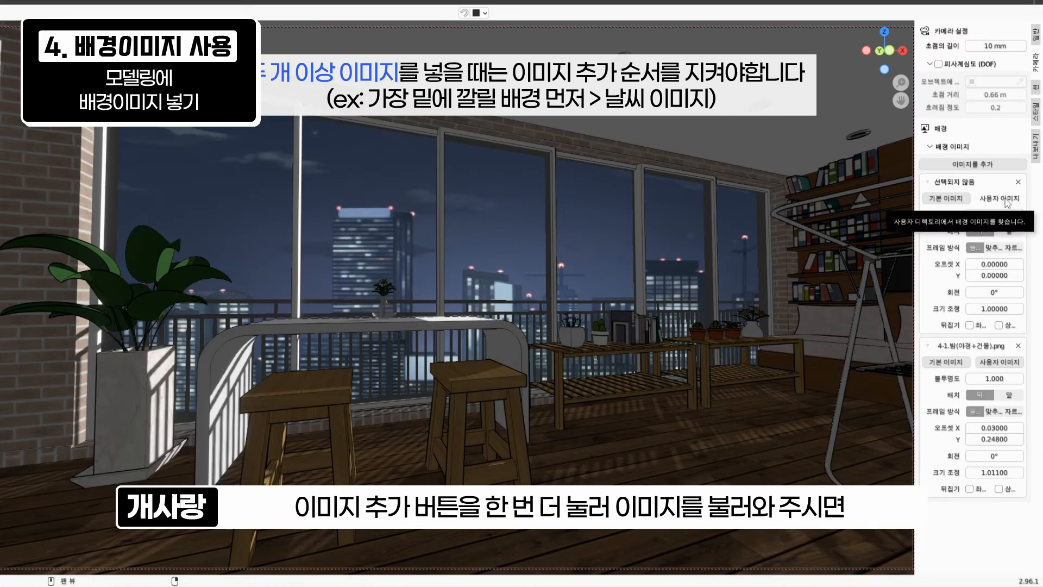
# Switch to ABLER and load the snow picture as a user image into the empty camera background slot above 4-1.밤(야경+건물).png.
pyautogui.scroll(-10, 522, 369)
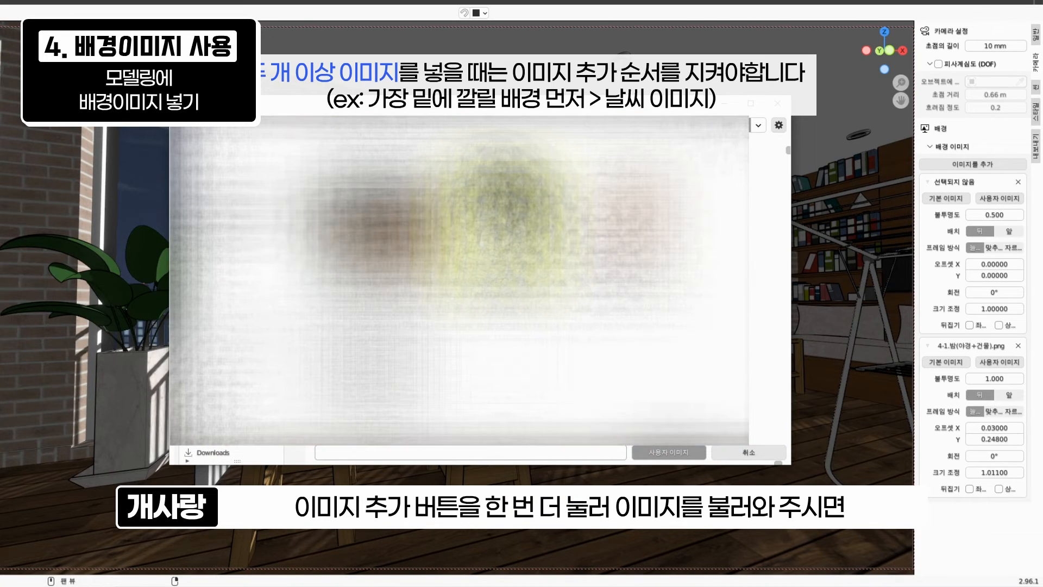
pyautogui.click(506, 380)
pyautogui.click(635, 382)
pyautogui.click(510, 380)
pyautogui.click(675, 457)
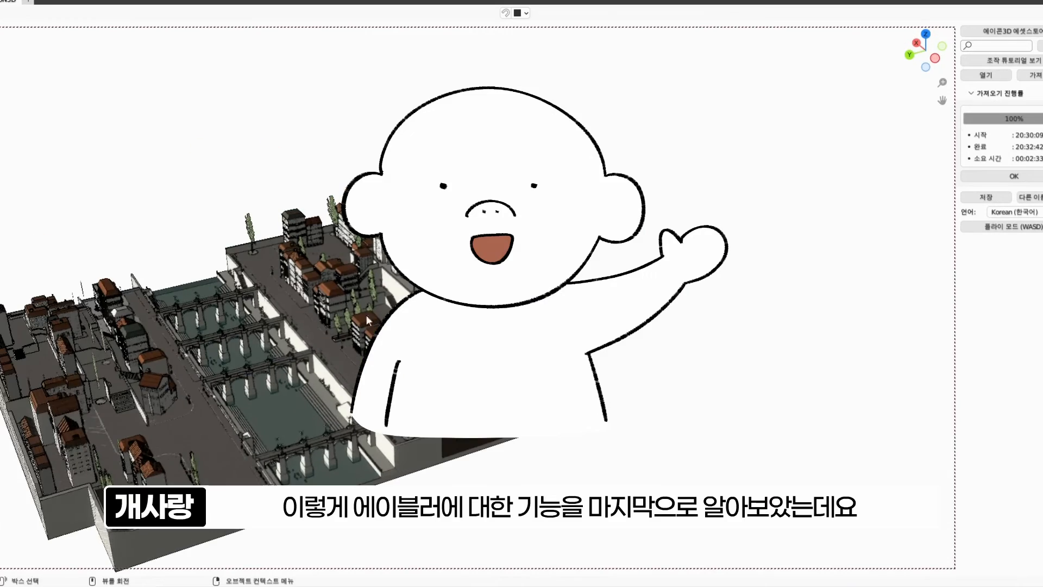
# Examine the city model from the overview of canal and bridges down to the street-level buildings, lamps and trees, and its style settings.
pyautogui.scroll(8, 368, 320)
pyautogui.moveTo(301, 426); pyautogui.dragTo(372, 378, button='middle')
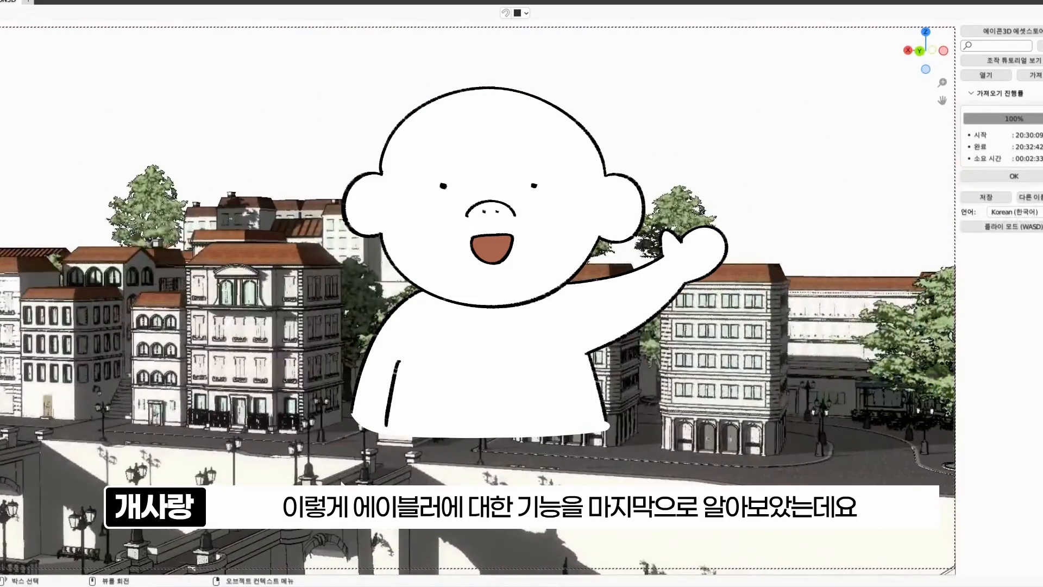
pyautogui.scroll(8, 341, 481)
pyautogui.moveTo(589, 282); pyautogui.dragTo(595, 391, button='middle')
pyautogui.scroll(5, 595, 391)
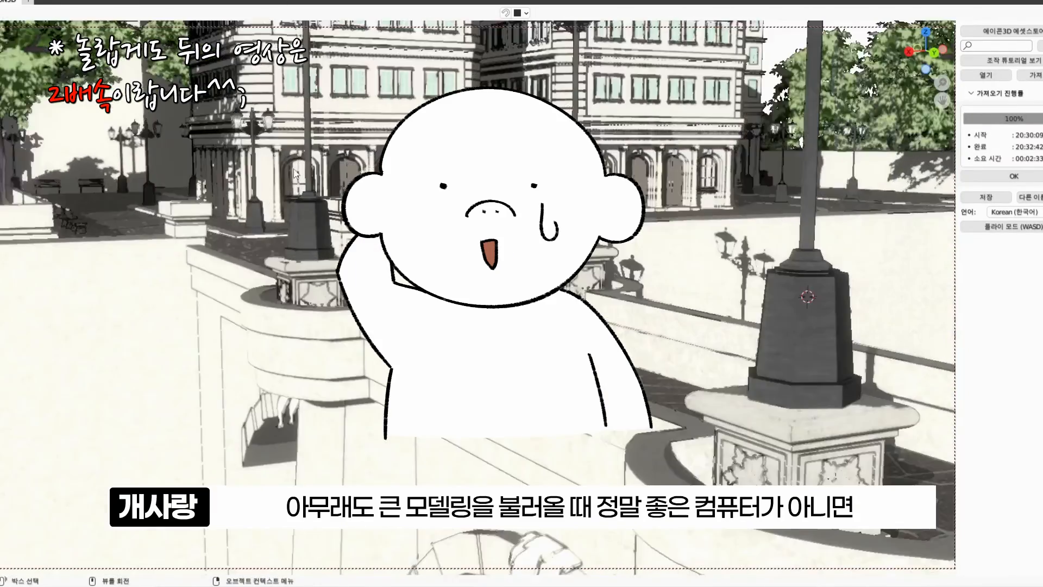
pyautogui.moveTo(478, 315); pyautogui.dragTo(701, 320, button='middle')
pyautogui.moveTo(423, 326); pyautogui.dragTo(624, 314, button='middle')
pyautogui.moveTo(337, 310); pyautogui.dragTo(411, 294, button='middle')
pyautogui.scroll(3, 314, 377)
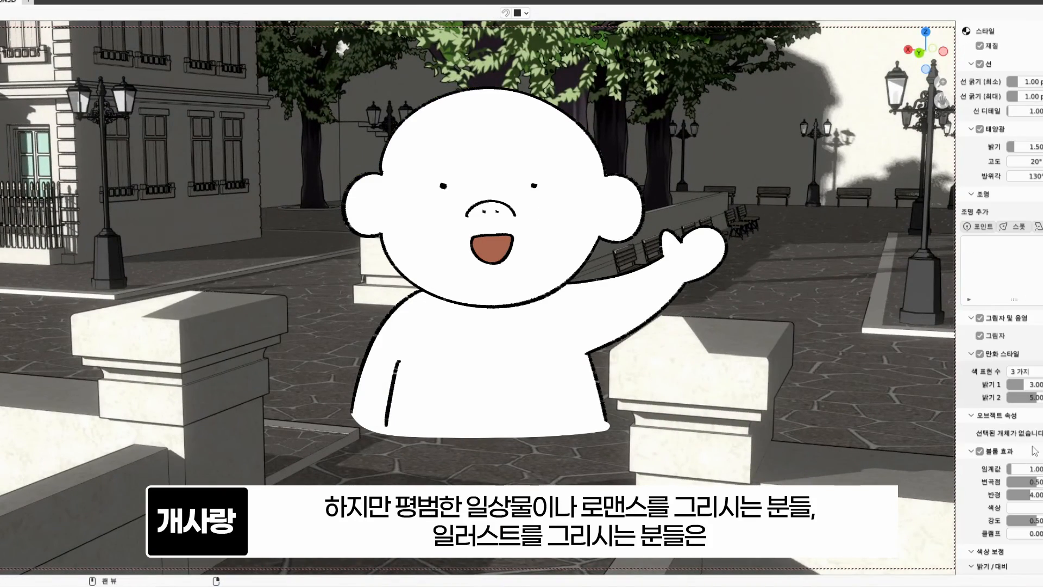
pyautogui.scroll(-3, 1033, 451)
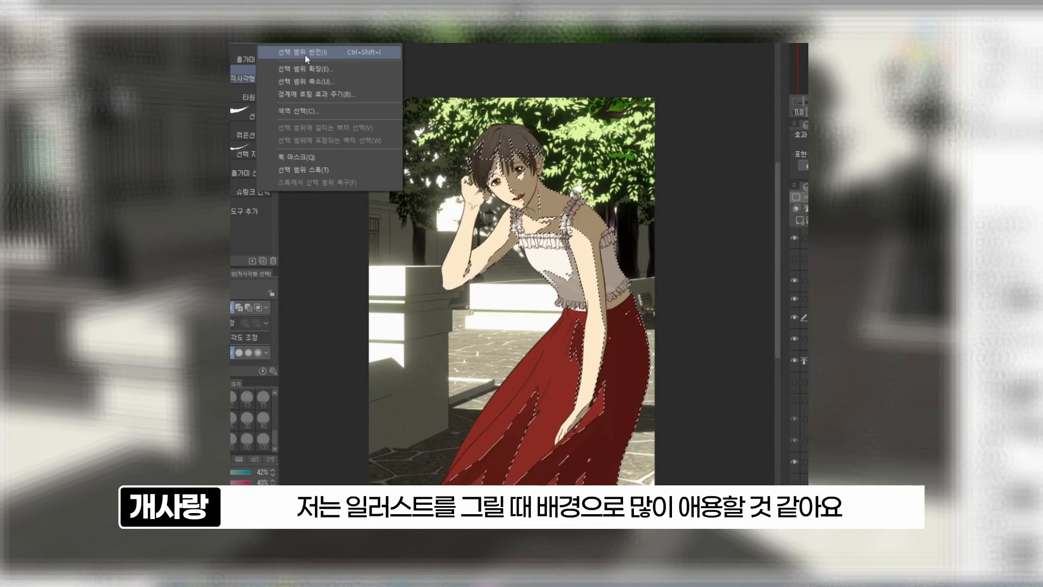
# Switch to Clip Studio Paint and invert the selection of the woman in the red skirt.
pyautogui.click(305, 52)
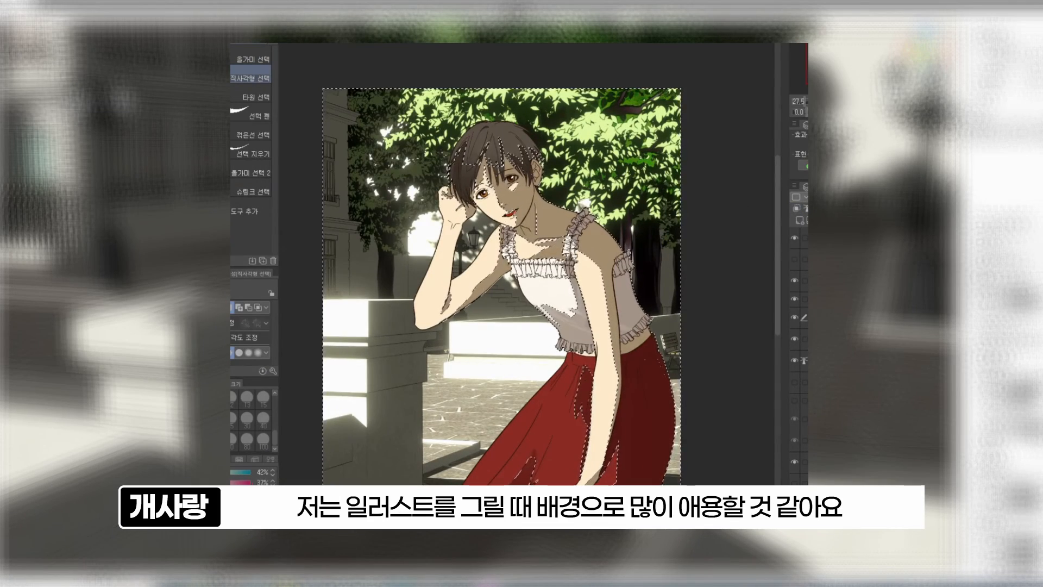